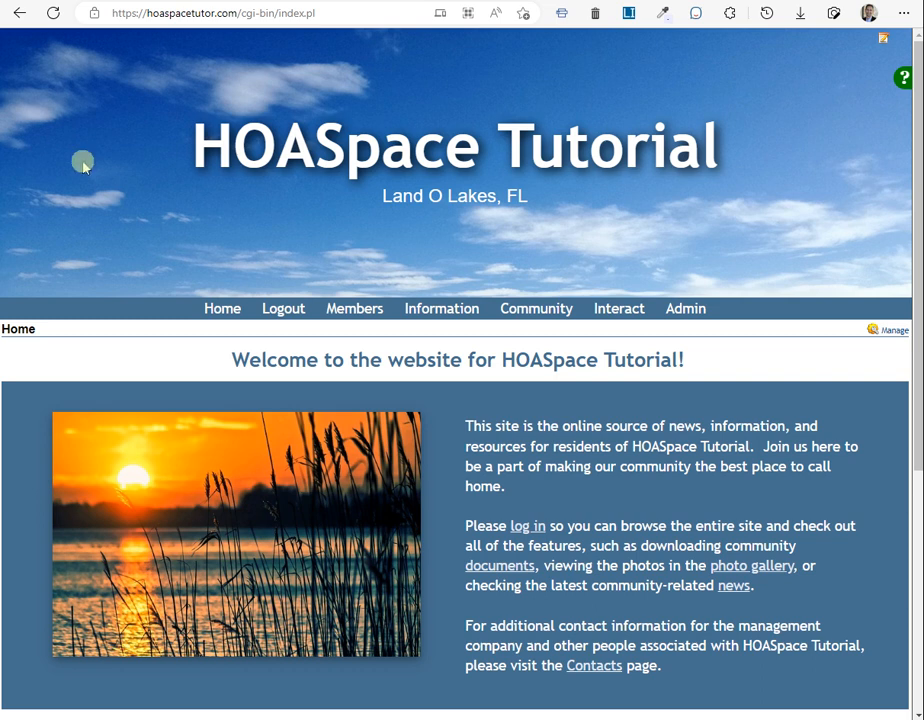
- Open the Clubhouse amenity for editing from the Amenities management page
{"action": "mouse_move", "coordinate": [439, 313]}
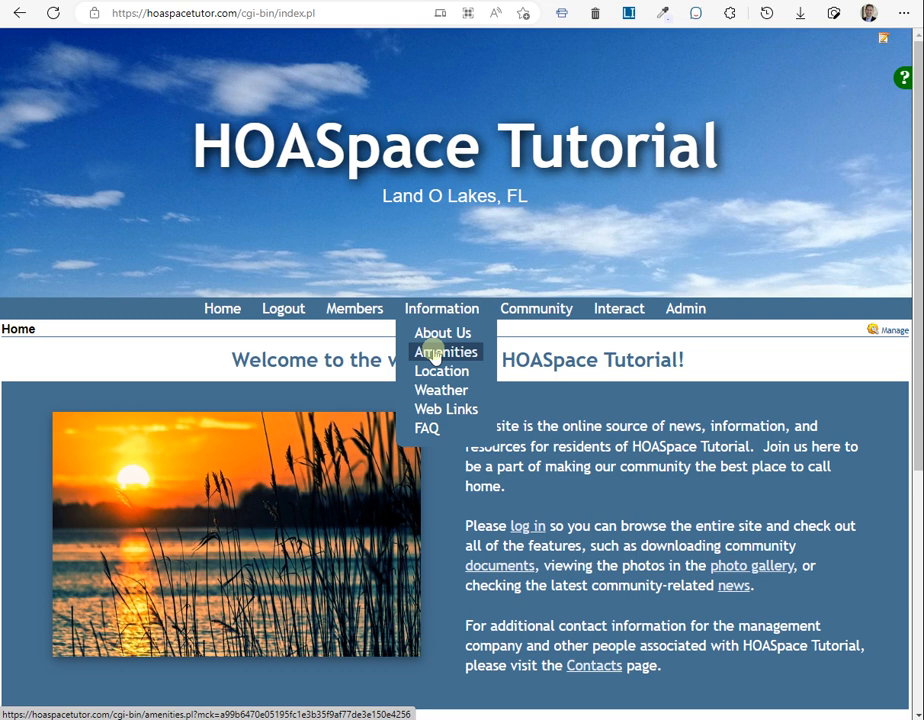
{"action": "left_click", "coordinate": [433, 353]}
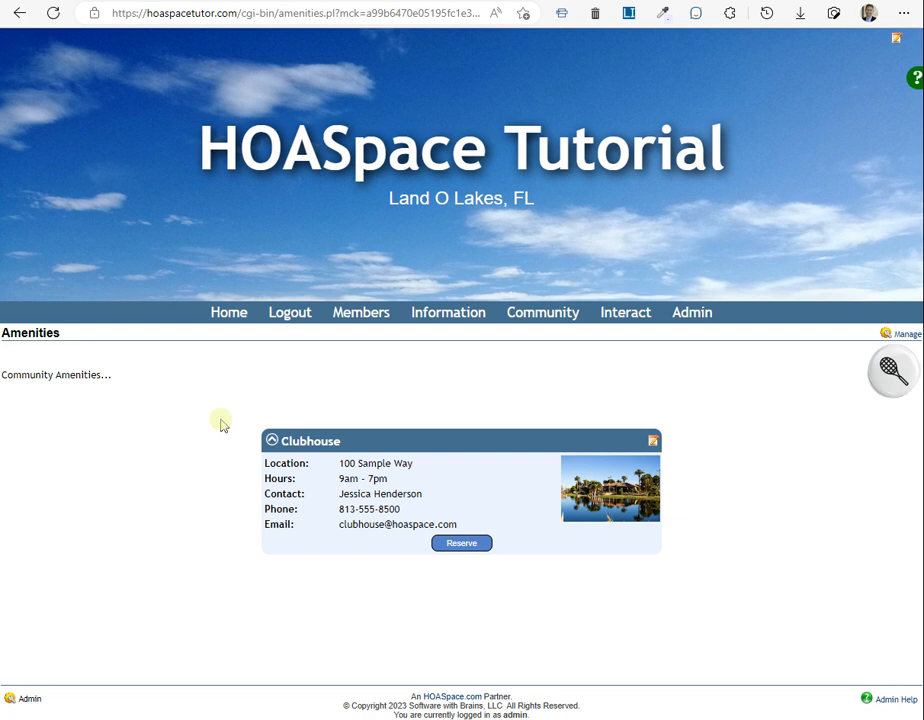
{"action": "left_click", "coordinate": [896, 337]}
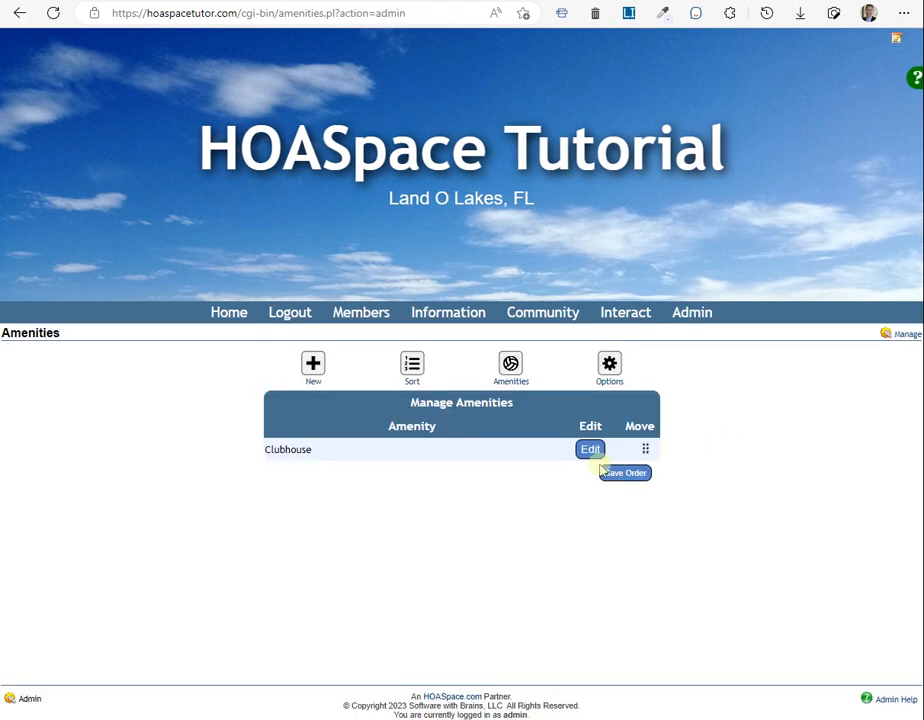
{"action": "left_click", "coordinate": [589, 451]}
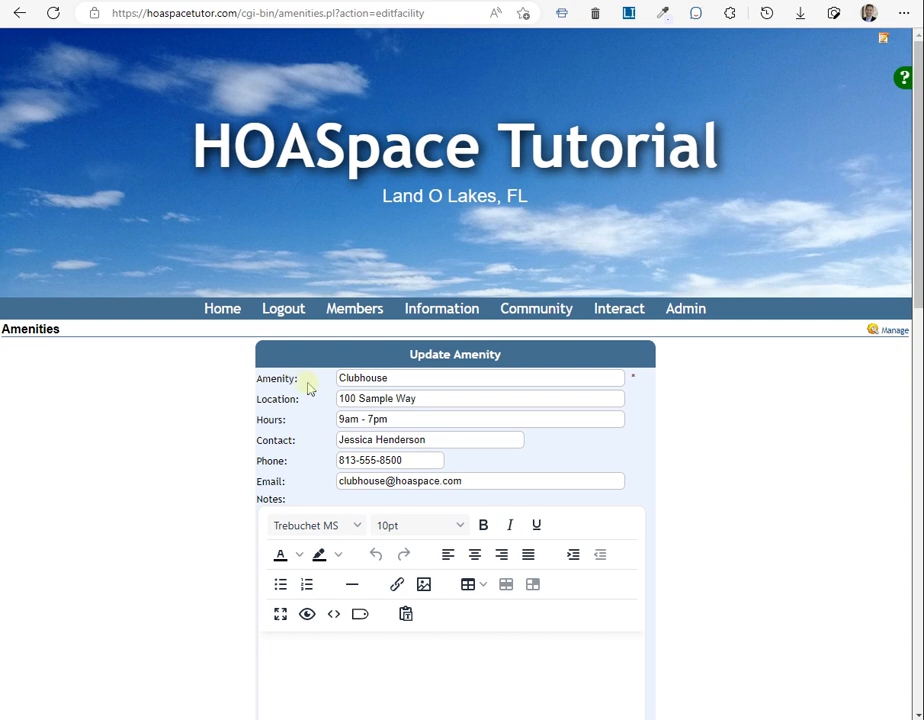
{"action": "scroll", "coordinate": [314, 404], "scroll_direction": "down", "scroll_amount": 3}
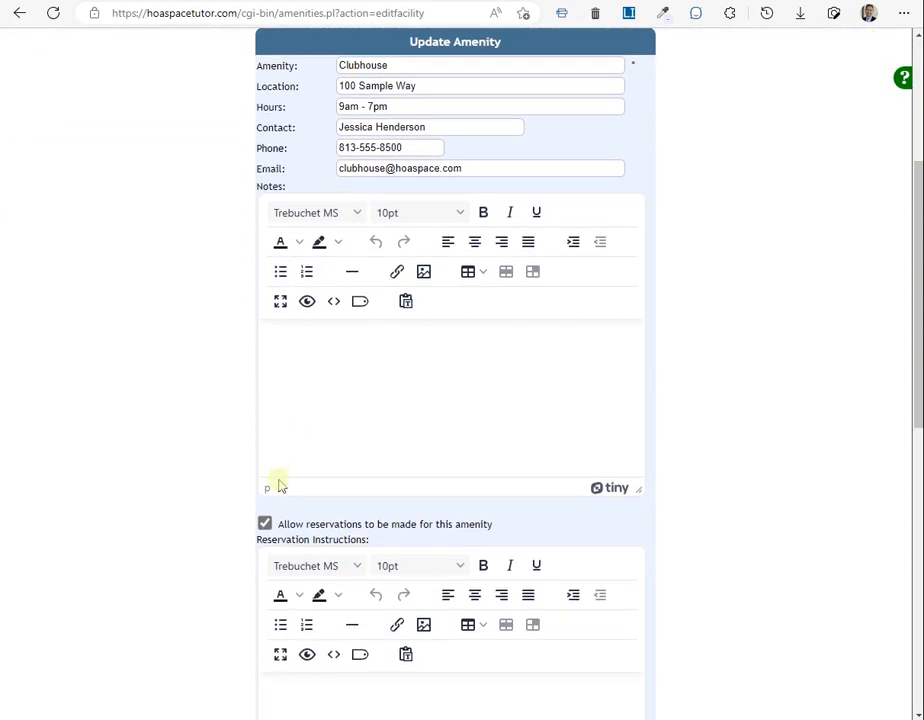
- Disallow reservations for the Clubhouse amenity and allow them again
{"action": "left_click", "coordinate": [264, 523]}
{"action": "scroll", "coordinate": [716, 480], "scroll_direction": "down", "scroll_amount": 1}
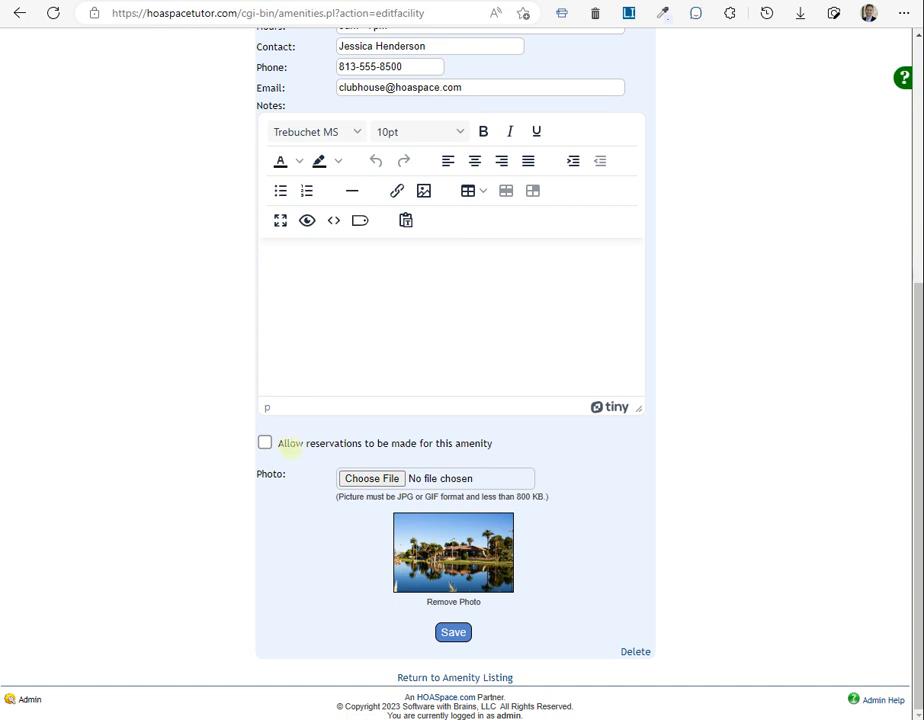
{"action": "left_click", "coordinate": [264, 442]}
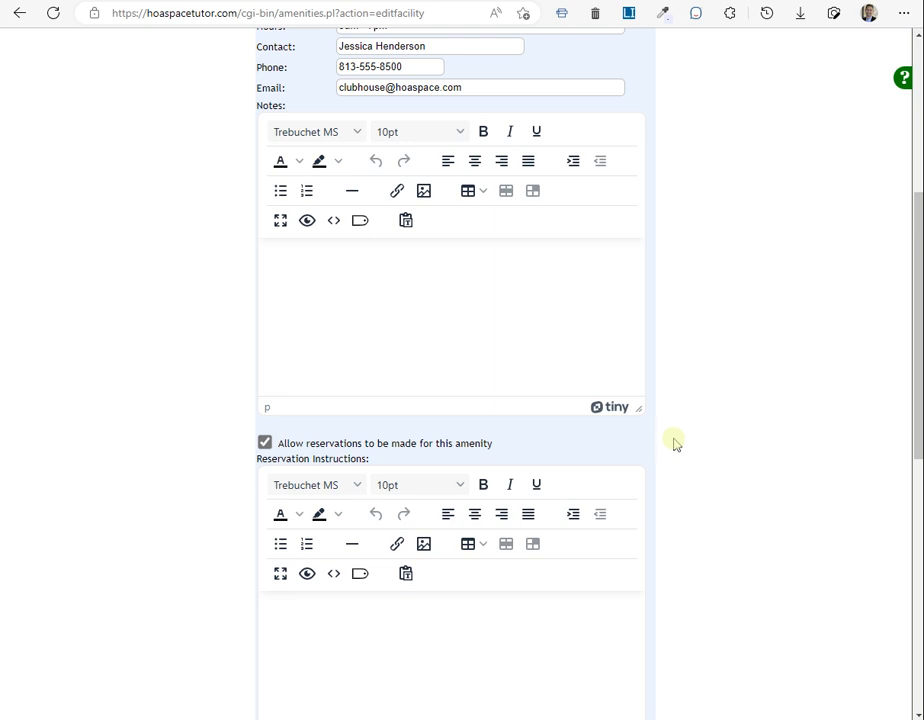
- Choose Meetings as the default calendar event category for new Clubhouse reservations
{"action": "scroll", "coordinate": [674, 443], "scroll_direction": "down", "scroll_amount": 4}
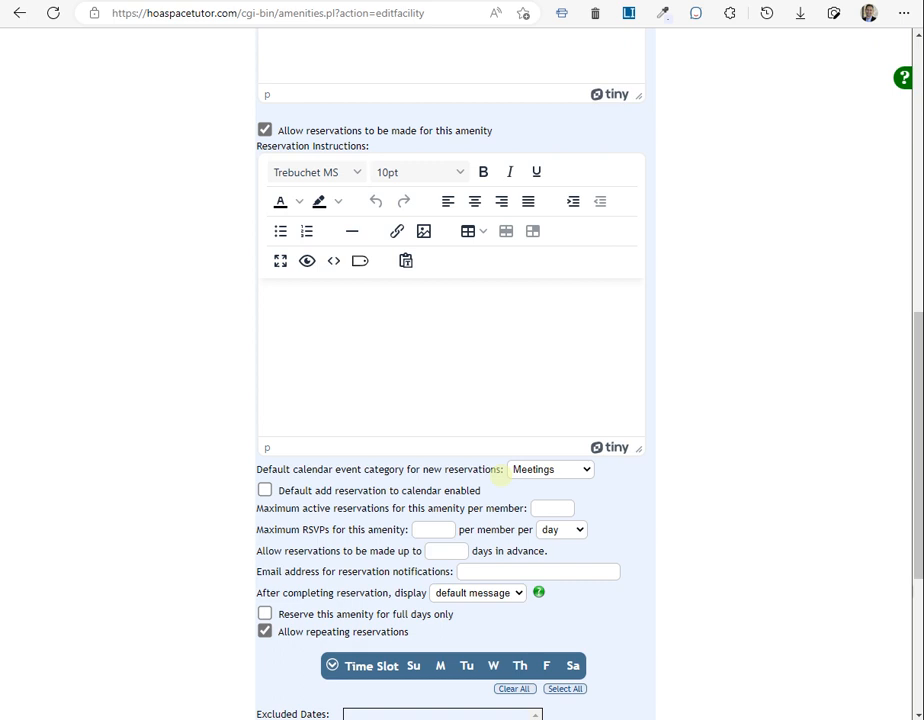
{"action": "scroll", "coordinate": [497, 480], "scroll_direction": "up", "scroll_amount": 8}
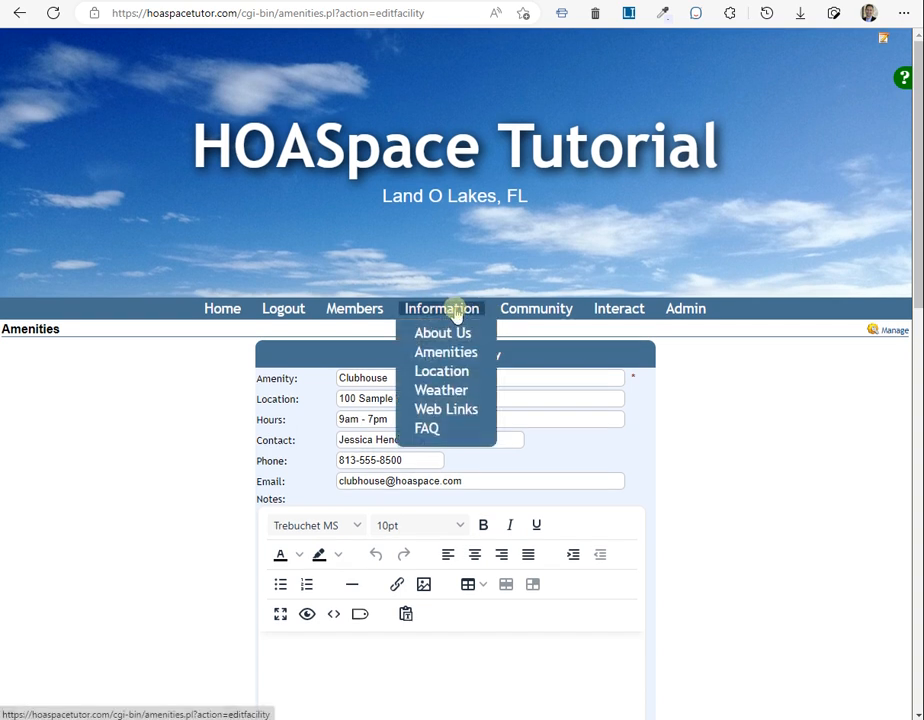
{"action": "mouse_move", "coordinate": [528, 318]}
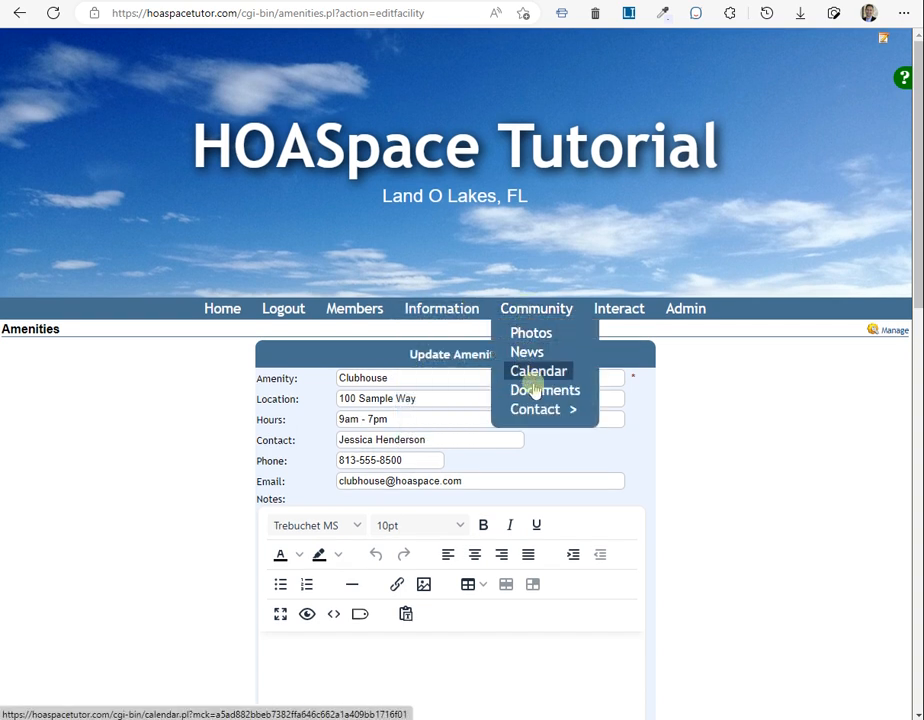
{"action": "scroll", "coordinate": [677, 452], "scroll_direction": "down", "scroll_amount": 2}
{"action": "scroll", "coordinate": [677, 452], "scroll_direction": "down", "scroll_amount": 5}
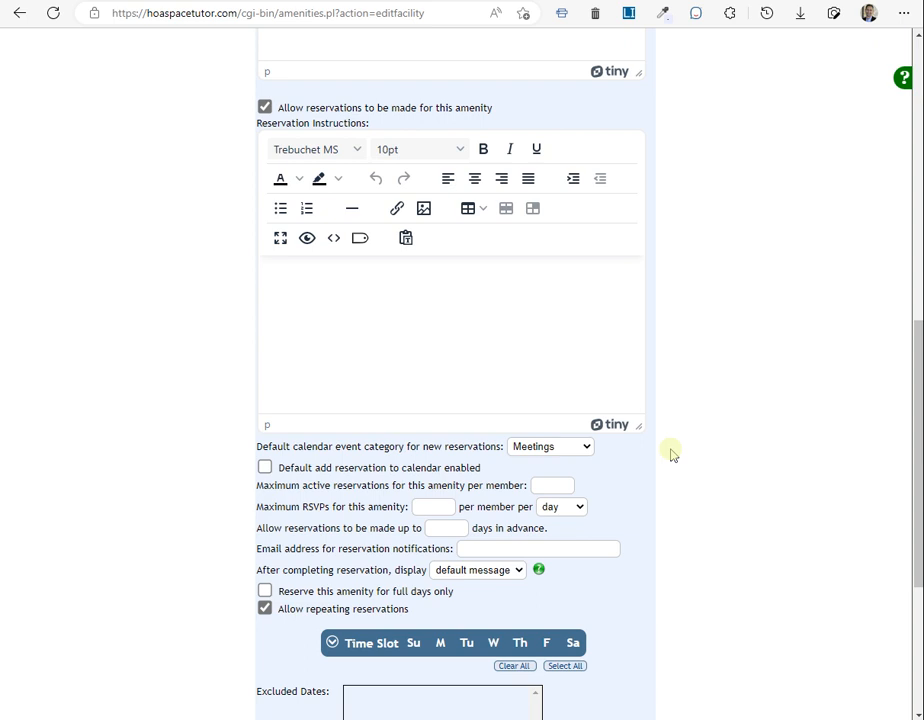
{"action": "left_click", "coordinate": [562, 452]}
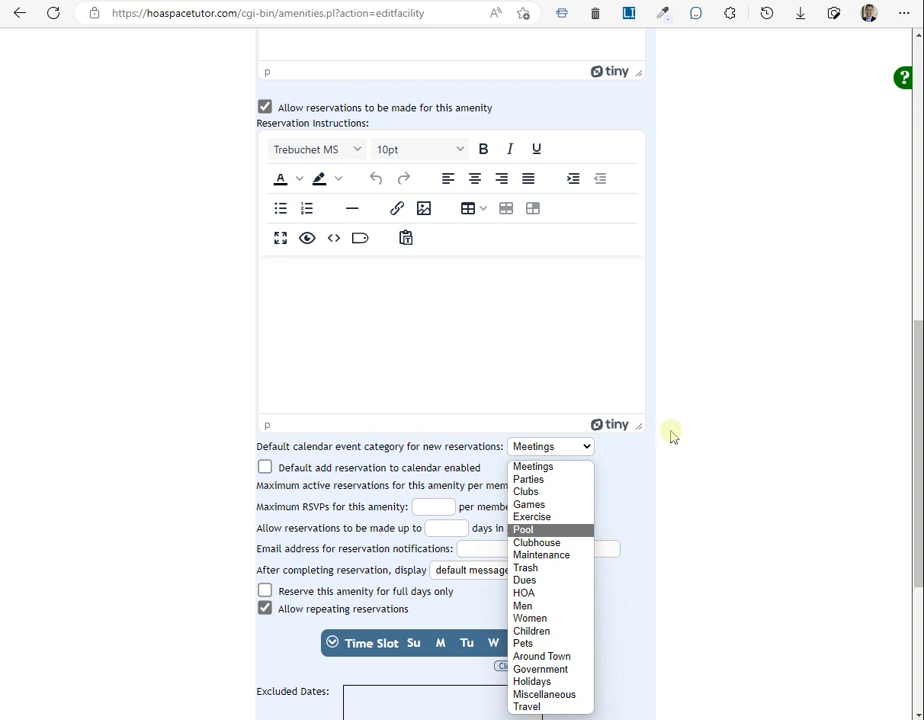
{"action": "left_click", "coordinate": [602, 457]}
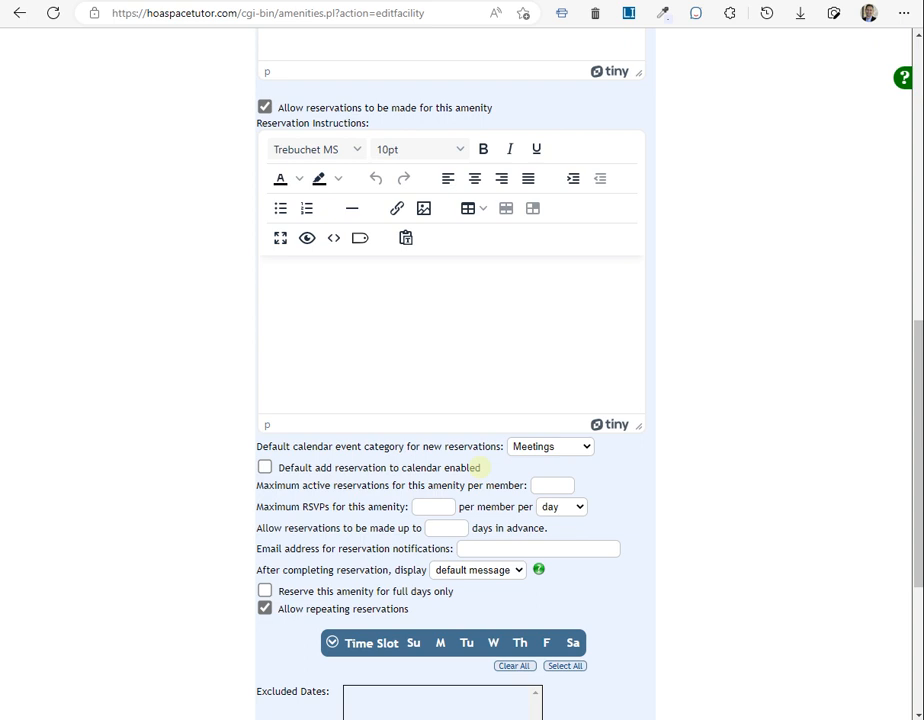
{"action": "left_click", "coordinate": [533, 450]}
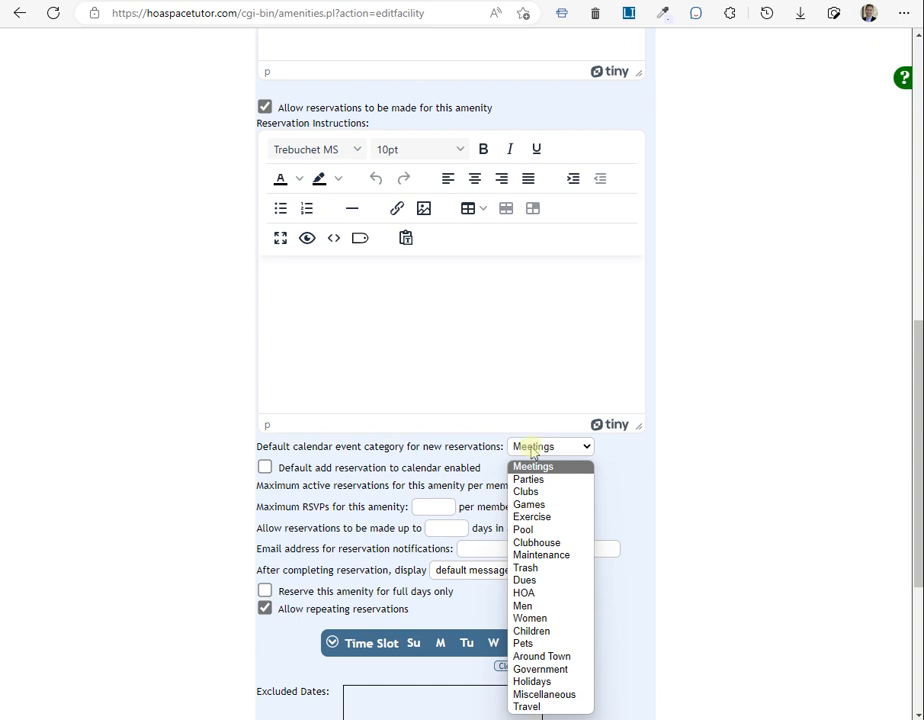
{"action": "left_click", "coordinate": [533, 468]}
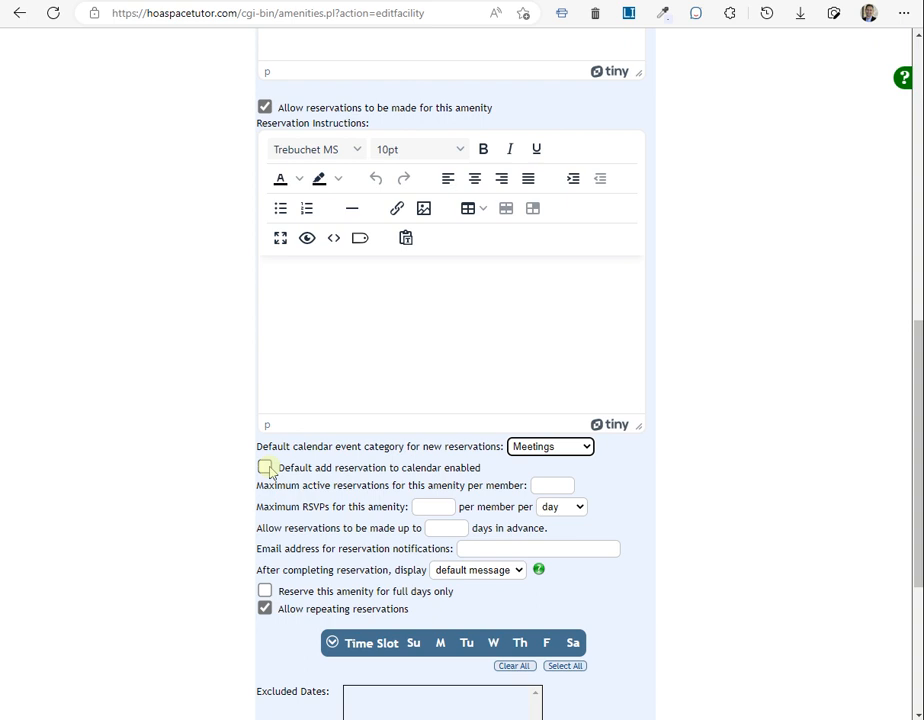
- Try enabling default adding of reservations to the calendar and a maximum of 1 active reservation per member, and revert both
{"action": "left_click", "coordinate": [265, 467]}
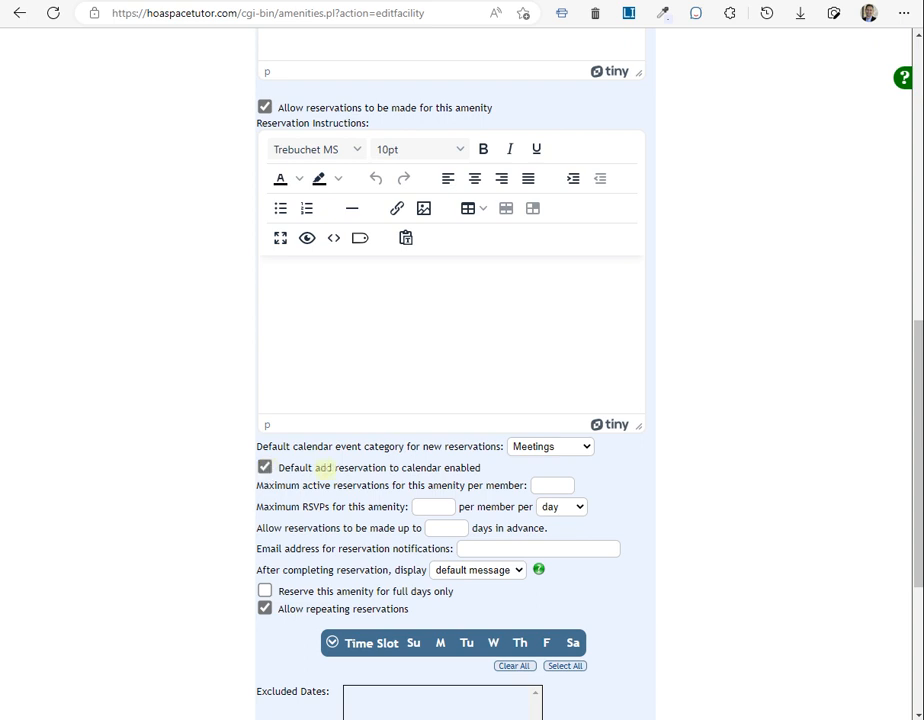
{"action": "left_click", "coordinate": [264, 467]}
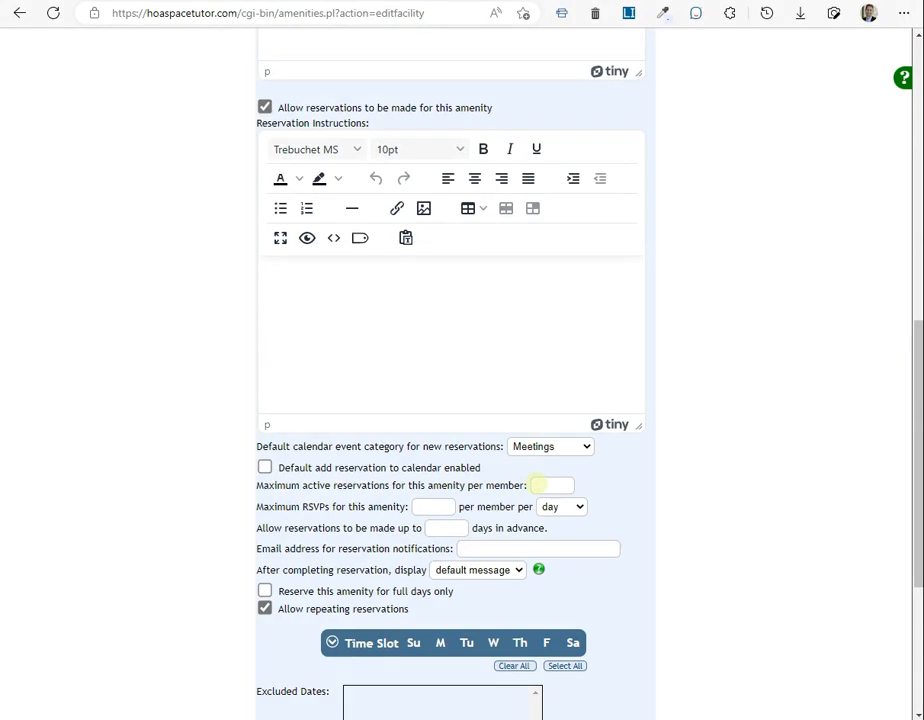
{"action": "left_click", "coordinate": [540, 485]}
{"action": "type", "text": "1"}
{"action": "key", "text": "BackSpace"}
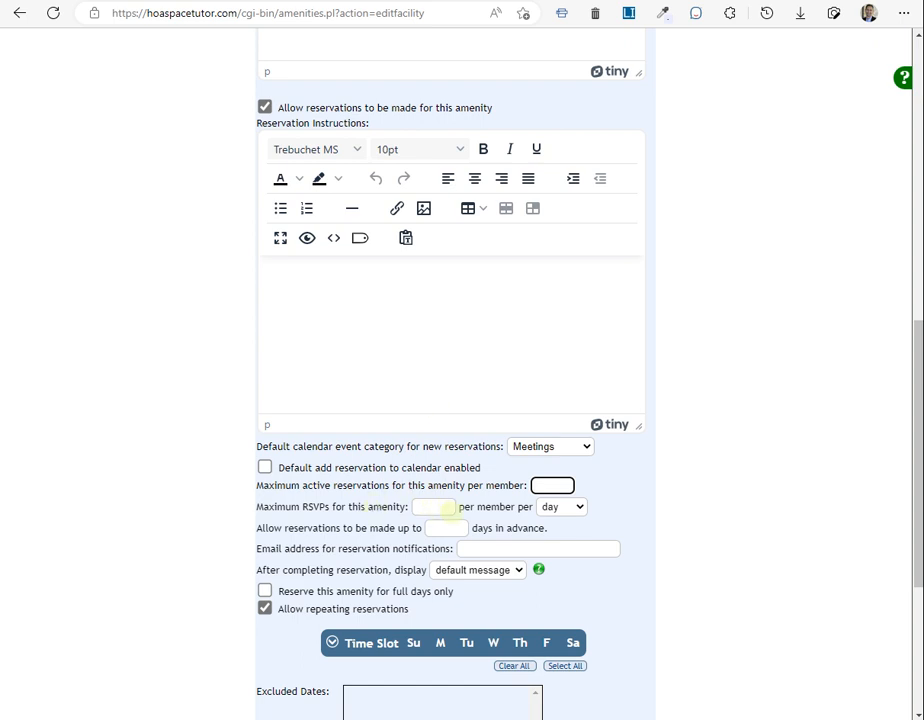
- Set the maximum RSVPs for the amenity to 1 per member per week and clear the number, keeping the week period
{"action": "left_click", "coordinate": [582, 507]}
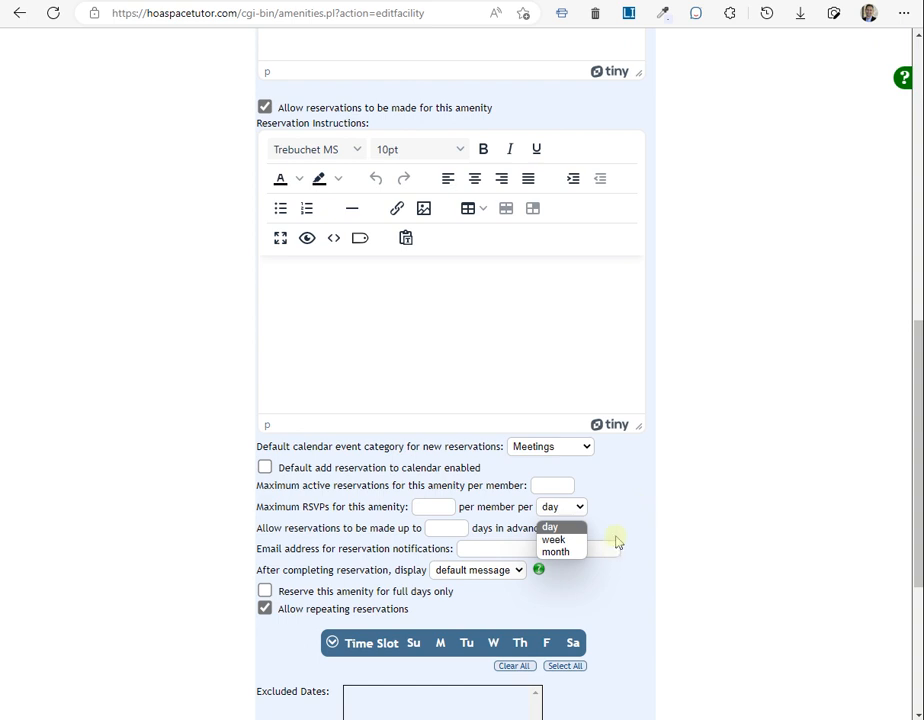
{"action": "left_click", "coordinate": [580, 510]}
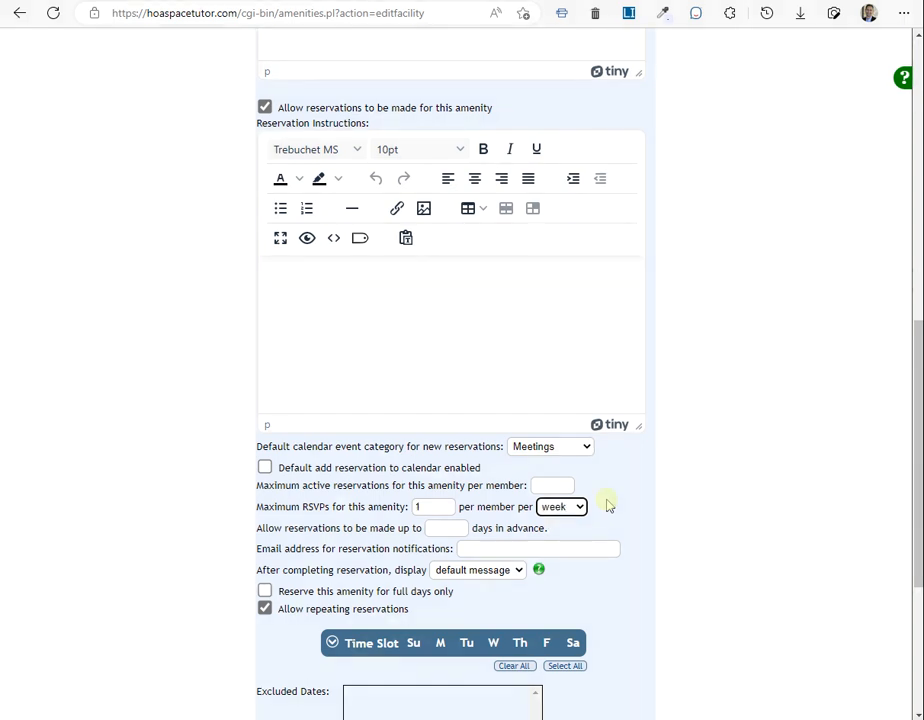
{"action": "double_click", "coordinate": [418, 506]}
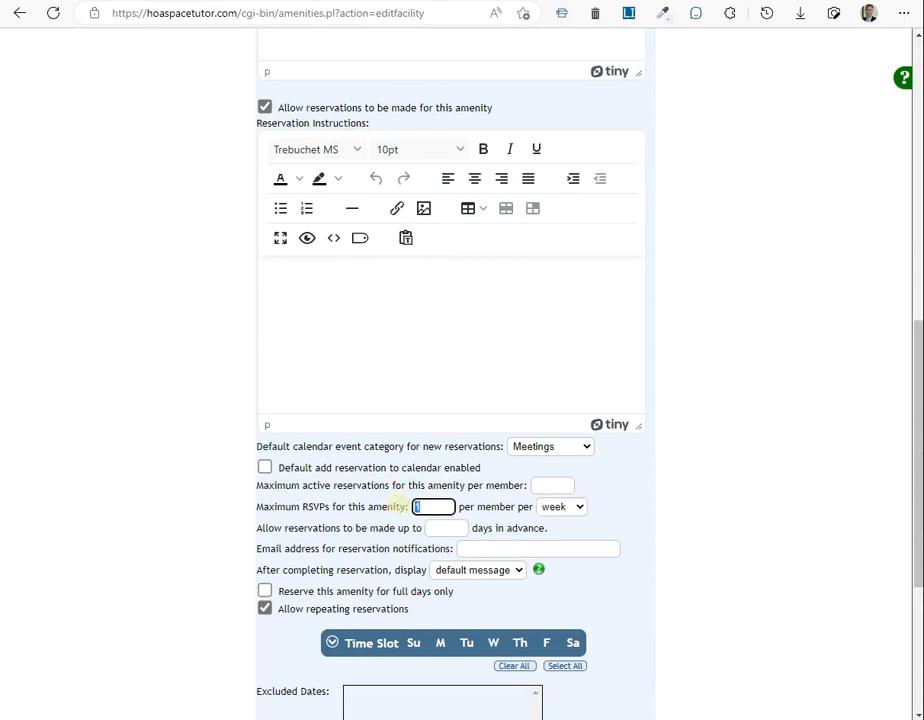
{"action": "key", "text": "BackSpace"}
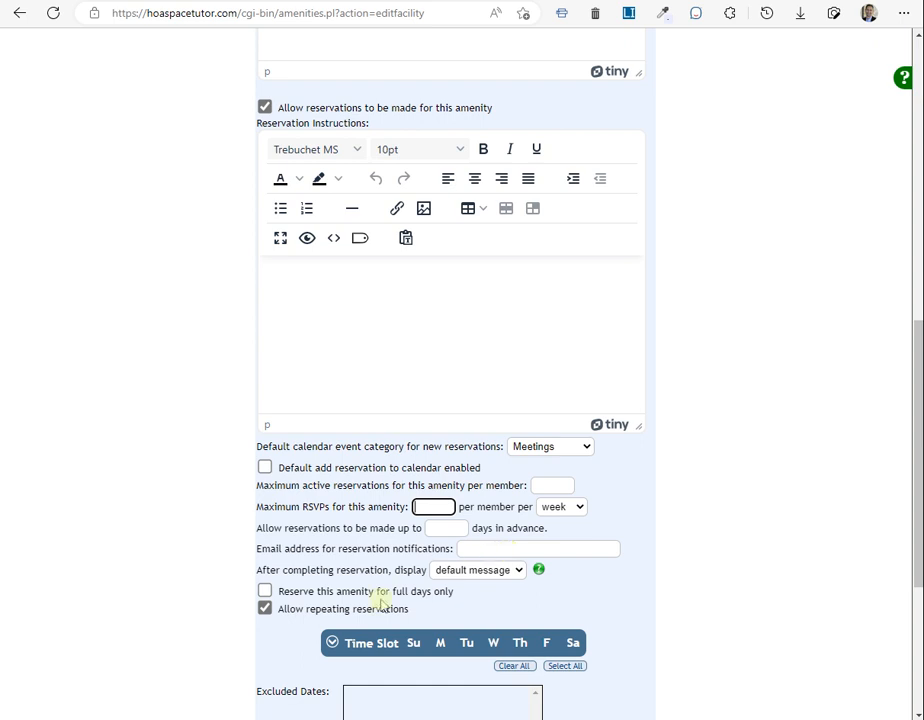
- Set the display after completing a reservation to the custom page a_sample_page.htm
{"action": "left_click", "coordinate": [472, 575]}
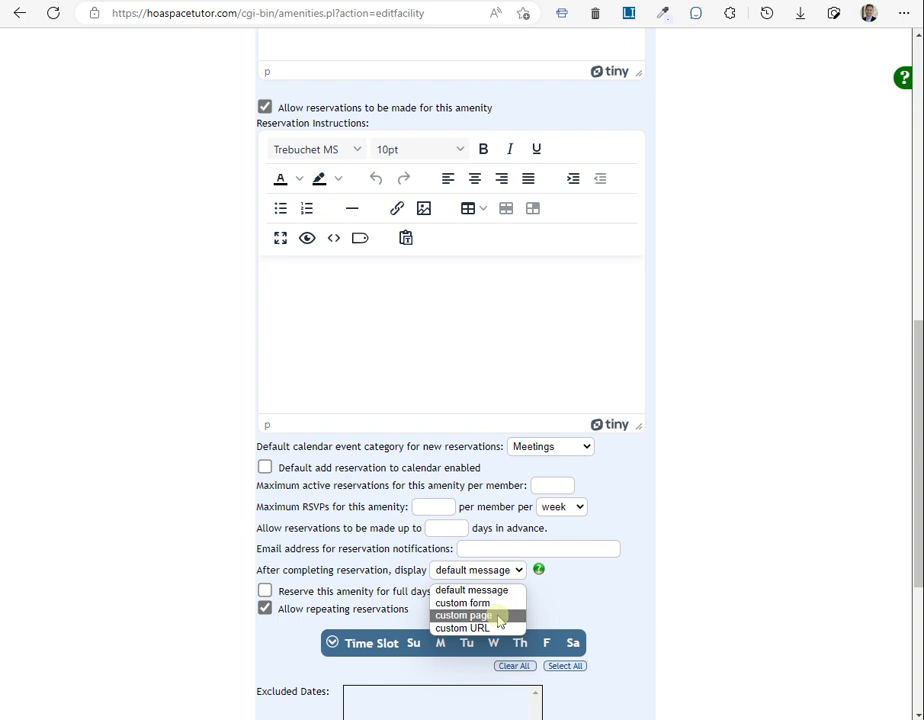
{"action": "left_click", "coordinate": [499, 616]}
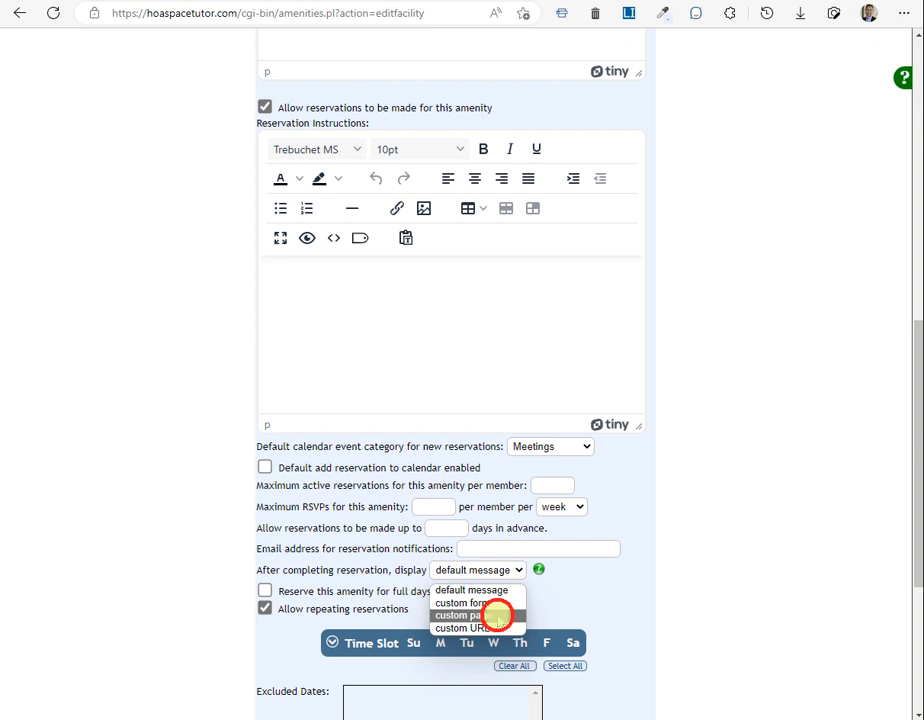
{"action": "left_click", "coordinate": [372, 589]}
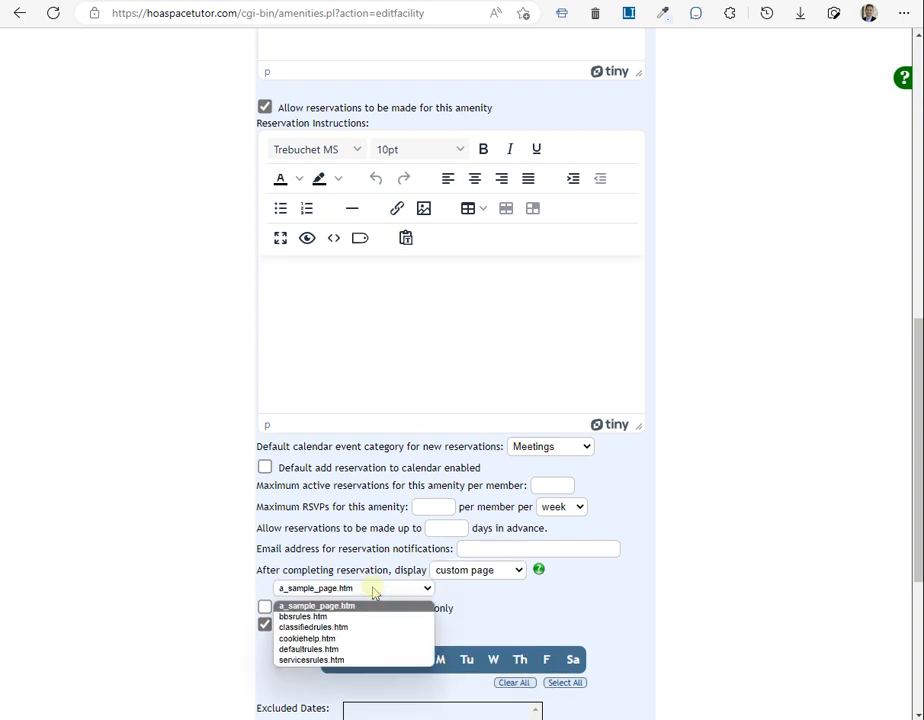
{"action": "left_click", "coordinate": [372, 589]}
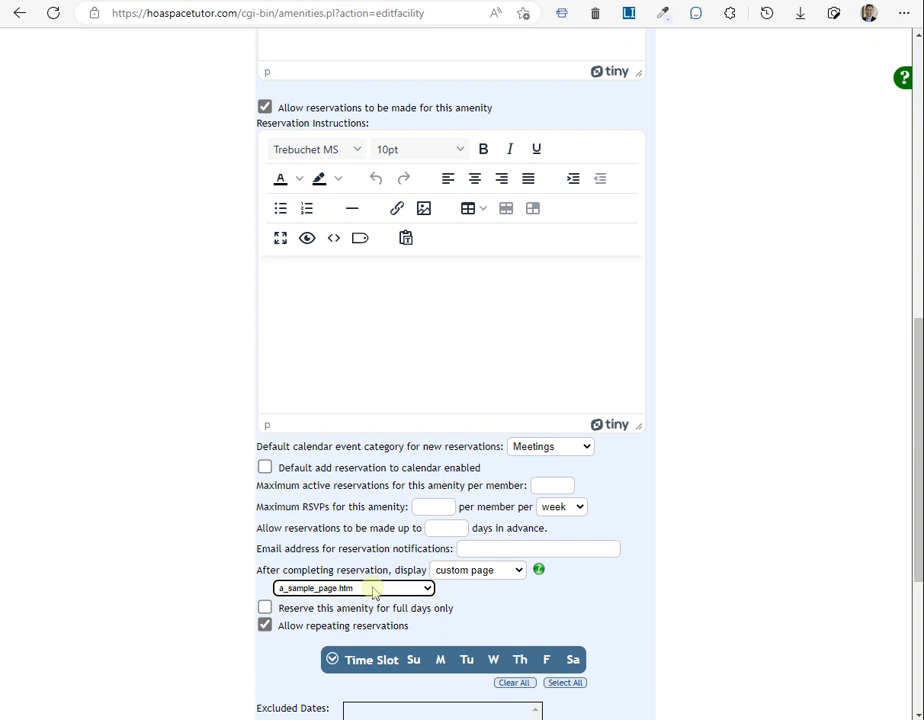
- Change the display after completing a reservation to a custom form and review the available forms, leaving Clubhouse Reservation selected
{"action": "left_click", "coordinate": [516, 571]}
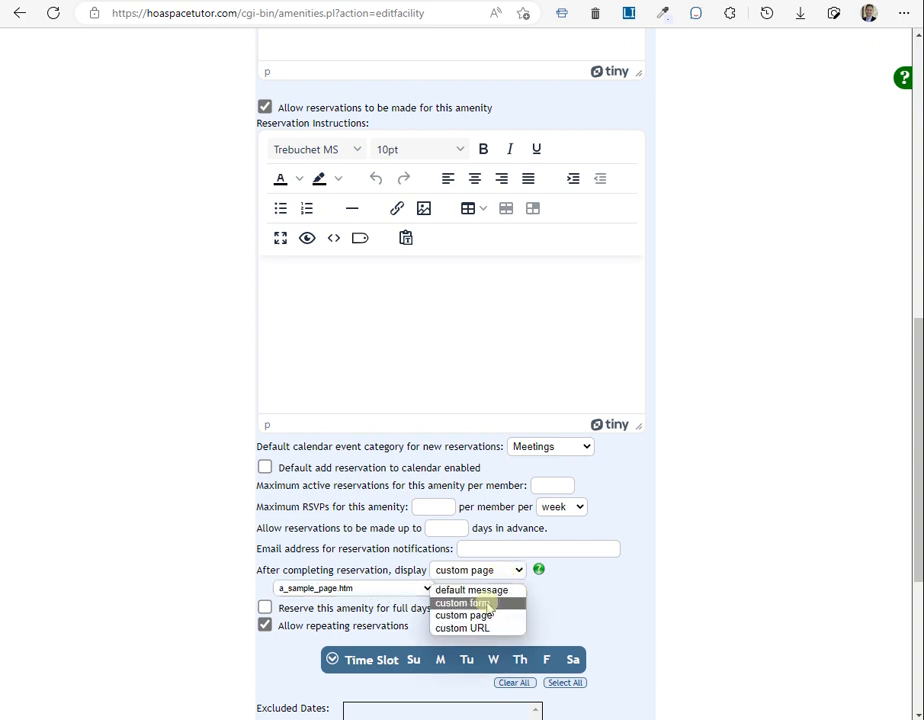
{"action": "left_click", "coordinate": [489, 604]}
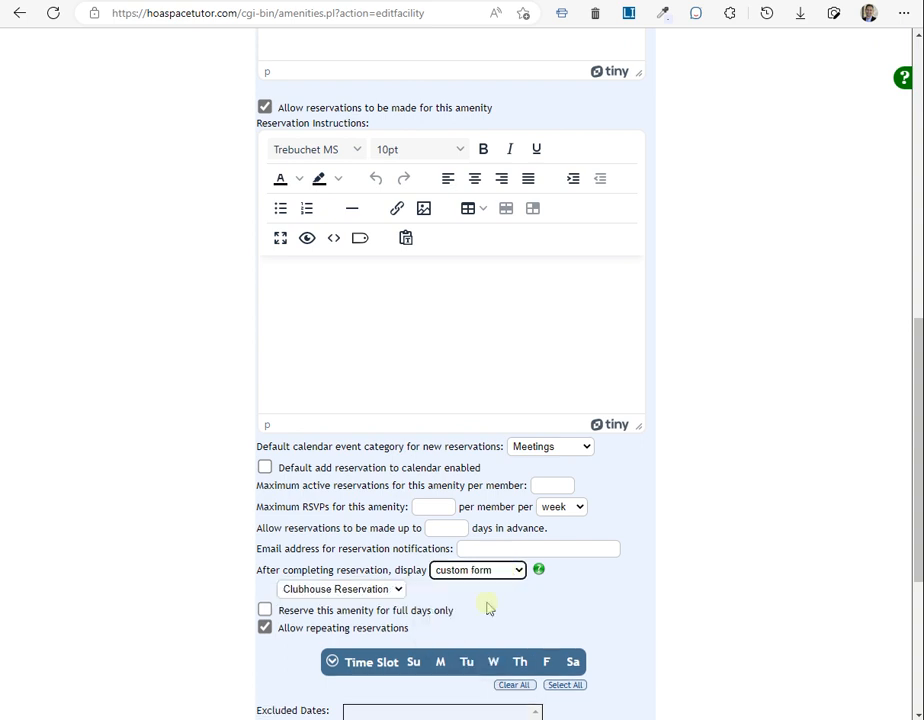
{"action": "left_click", "coordinate": [357, 592]}
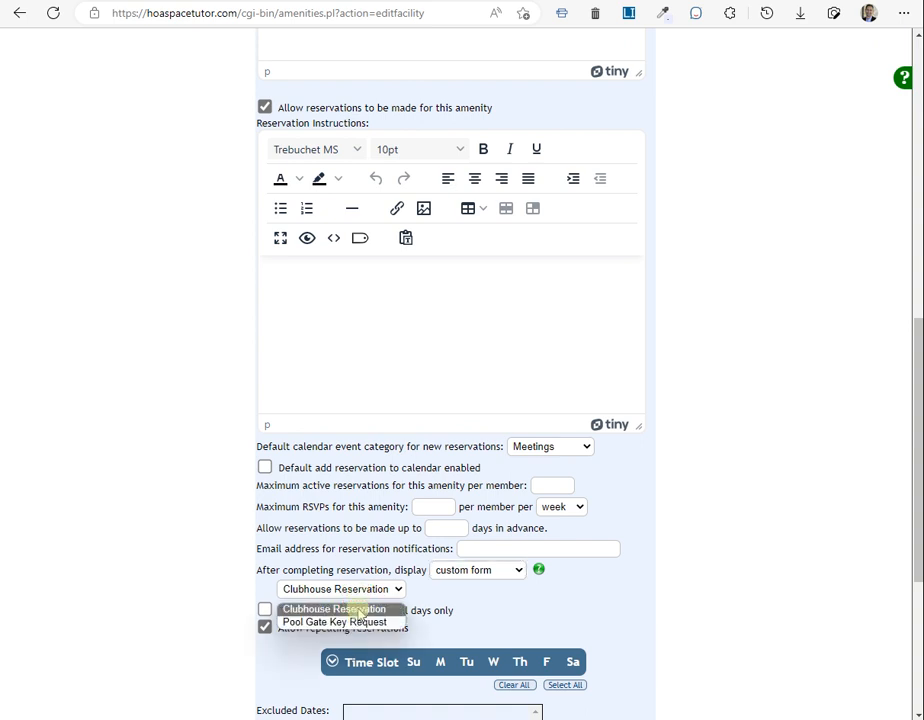
{"action": "left_click", "coordinate": [452, 571]}
- Switch the display after completing a reservation to custom page and on to custom URL
{"action": "left_click", "coordinate": [474, 571]}
{"action": "left_click", "coordinate": [470, 574]}
{"action": "left_click", "coordinate": [452, 615]}
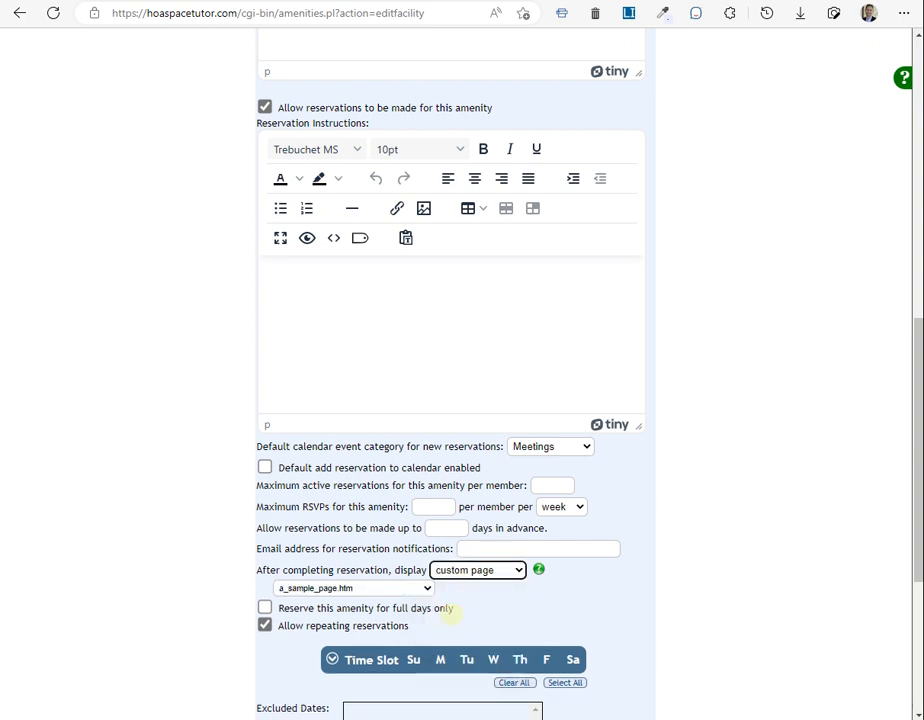
{"action": "left_click", "coordinate": [472, 571]}
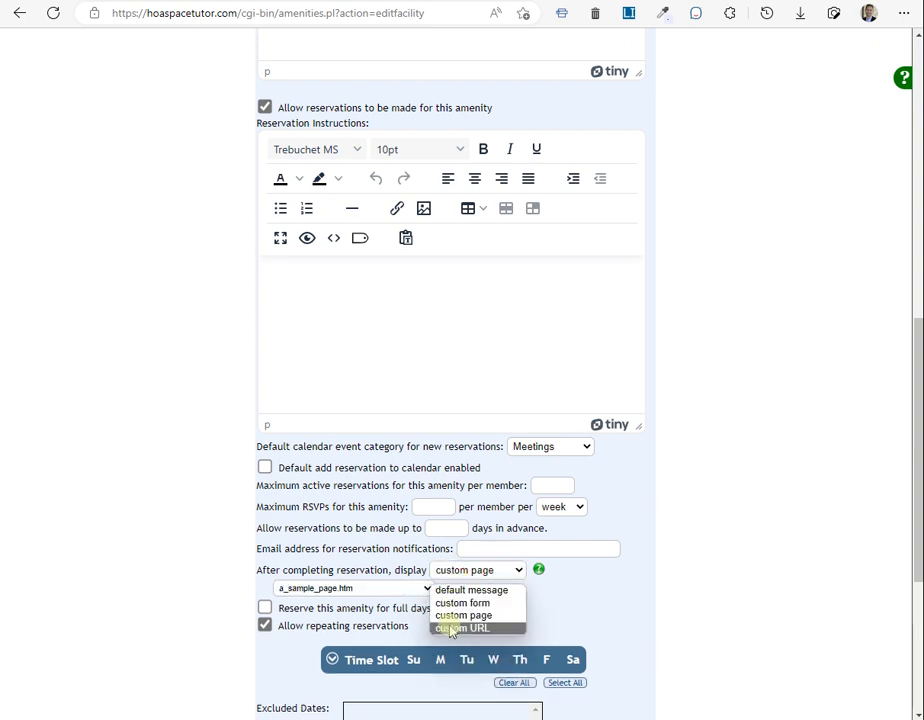
{"action": "left_click", "coordinate": [458, 626]}
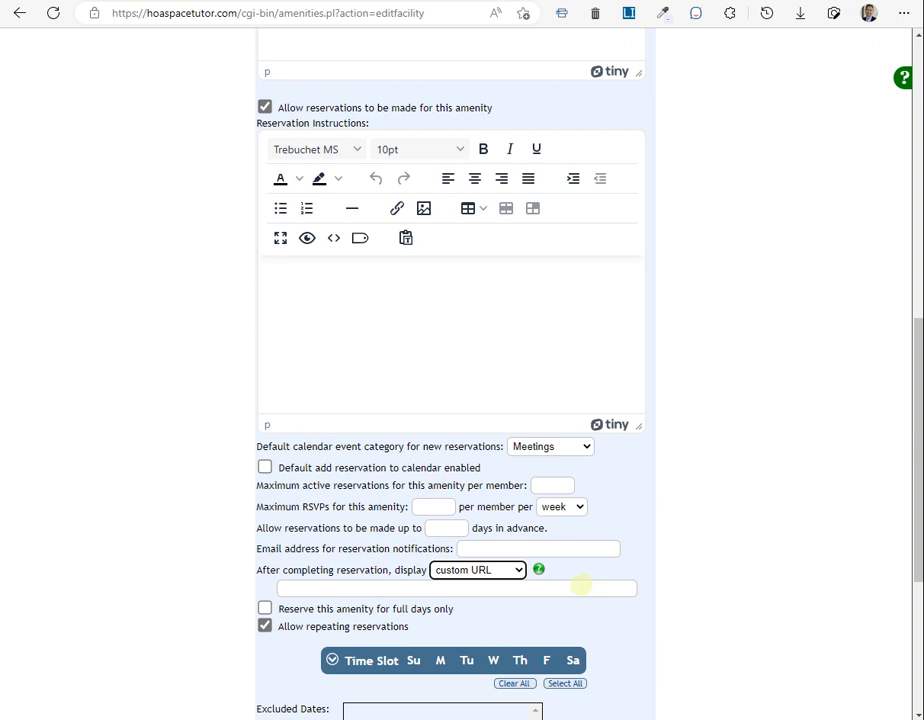
- Review the custom pages available for display after completing a reservation and set the display back to custom URL
{"action": "left_click", "coordinate": [517, 570]}
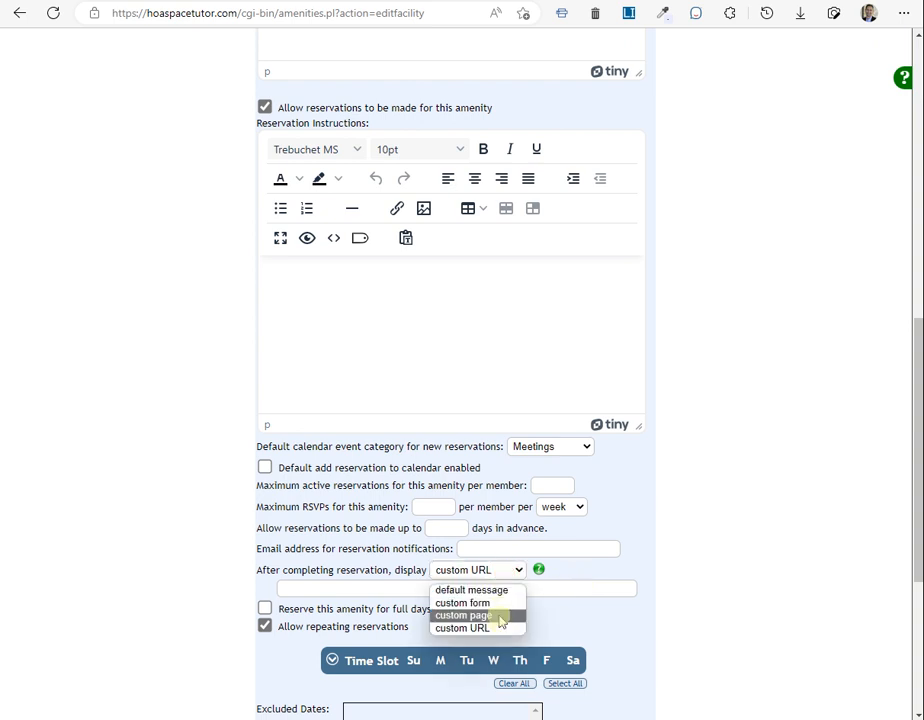
{"action": "left_click", "coordinate": [501, 621]}
{"action": "left_click", "coordinate": [405, 589]}
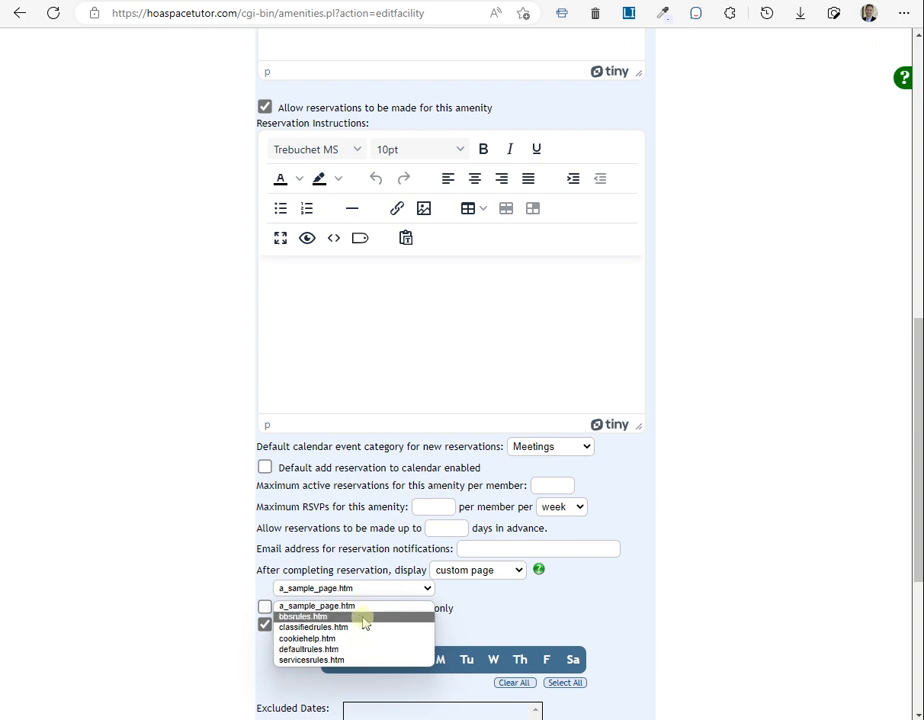
{"action": "left_click", "coordinate": [449, 570]}
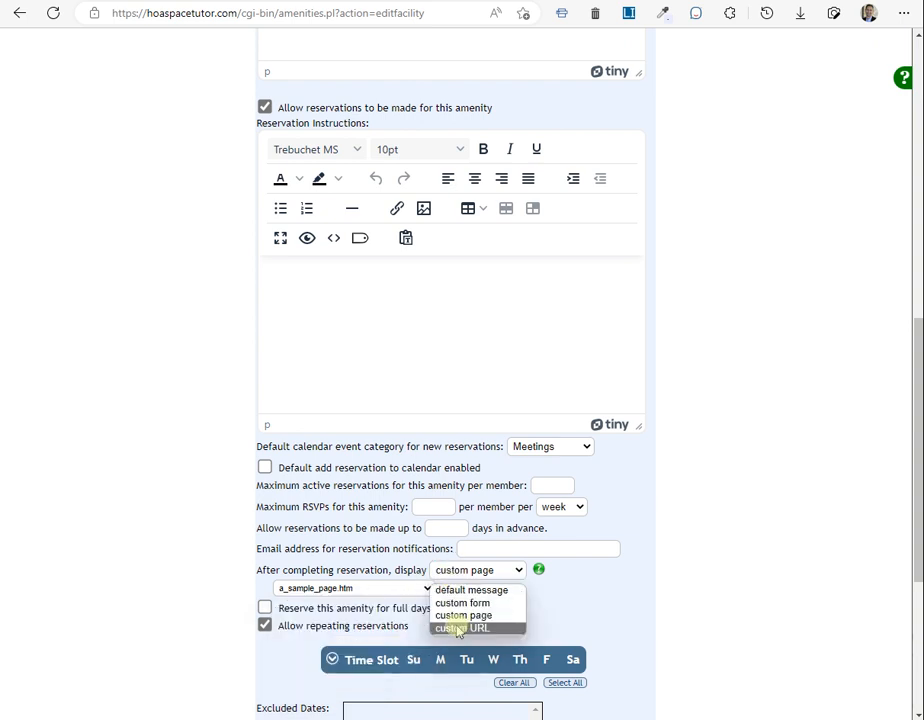
{"action": "left_click", "coordinate": [462, 628]}
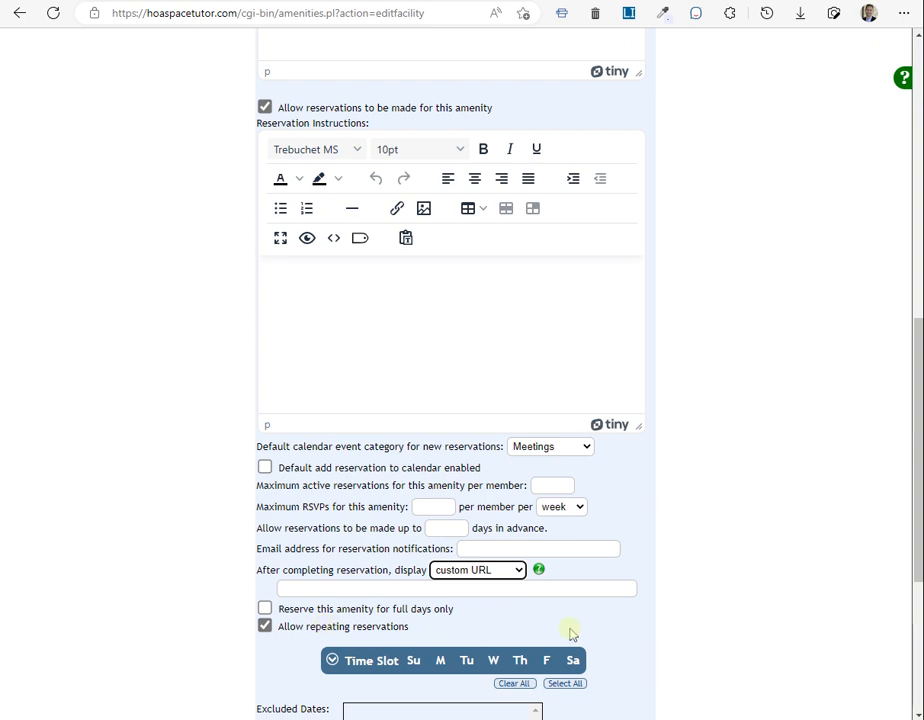
- Expand the amenity's time slot schedule and examine which hours are reservable on each day of the week
{"action": "scroll", "coordinate": [553, 633], "scroll_direction": "down", "scroll_amount": 3}
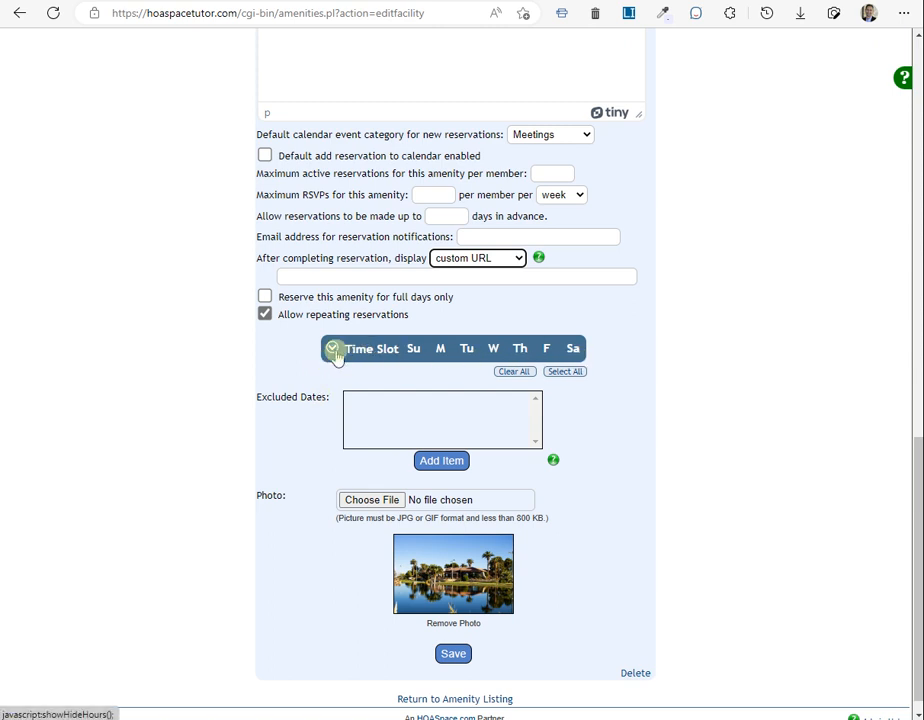
{"action": "left_click", "coordinate": [332, 352]}
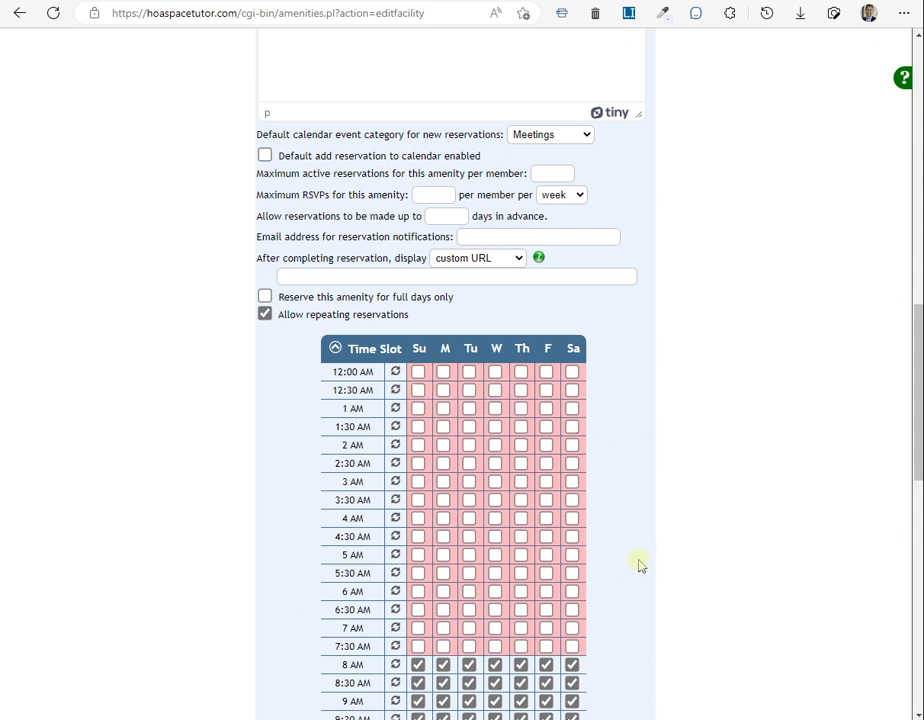
{"action": "scroll", "coordinate": [510, 643], "scroll_direction": "down", "scroll_amount": 1}
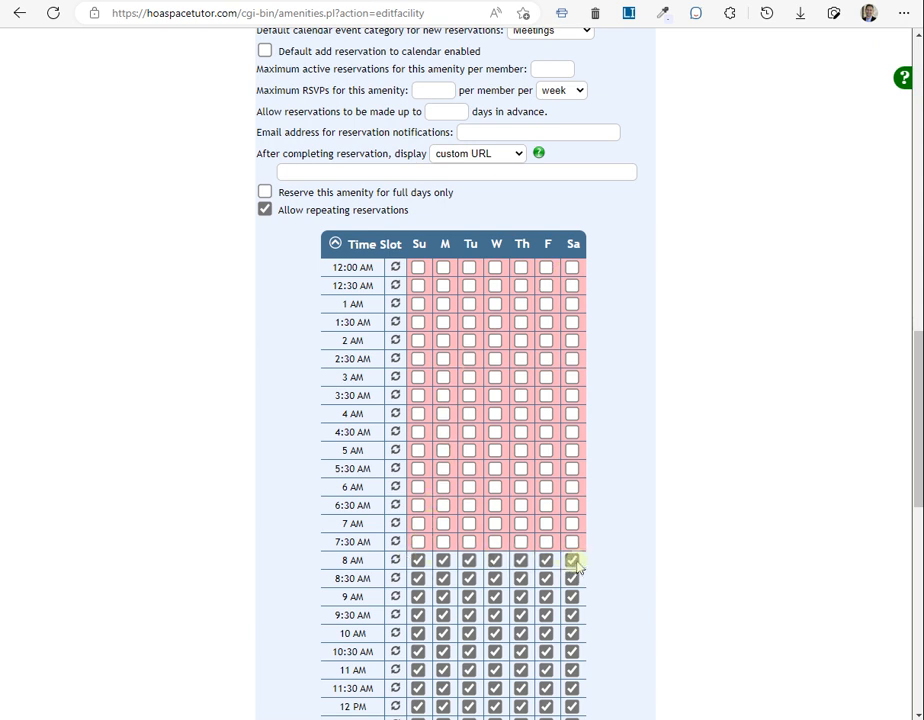
{"action": "scroll", "coordinate": [577, 567], "scroll_direction": "down", "scroll_amount": 5}
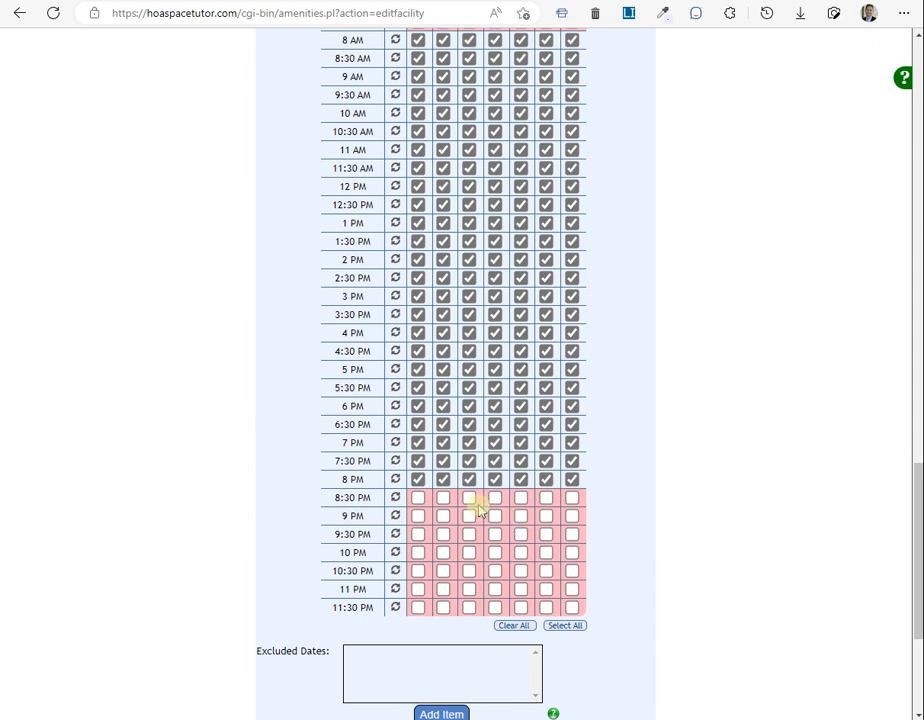
{"action": "scroll", "coordinate": [652, 556], "scroll_direction": "up", "scroll_amount": 1}
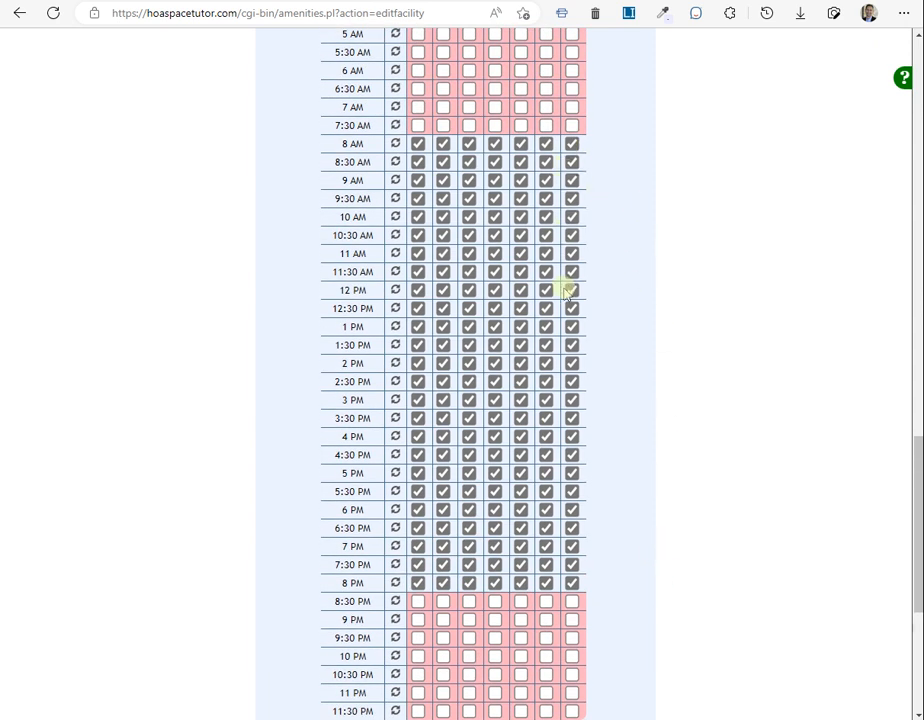
- Turn the 12:00 AM time slot on for all days and off again
{"action": "scroll", "coordinate": [563, 289], "scroll_direction": "up", "scroll_amount": 3}
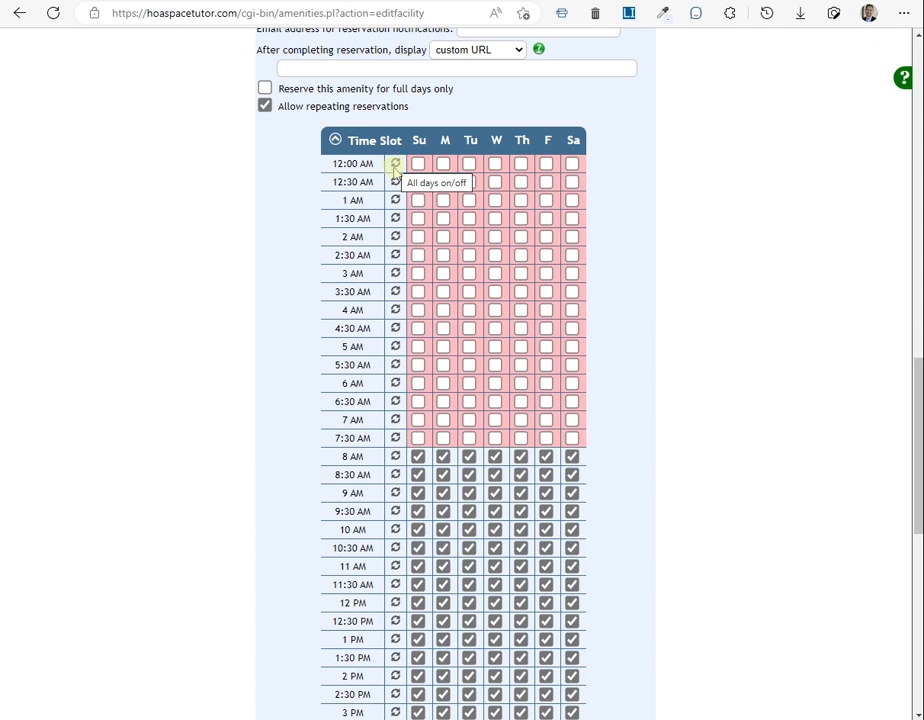
{"action": "left_click", "coordinate": [395, 165]}
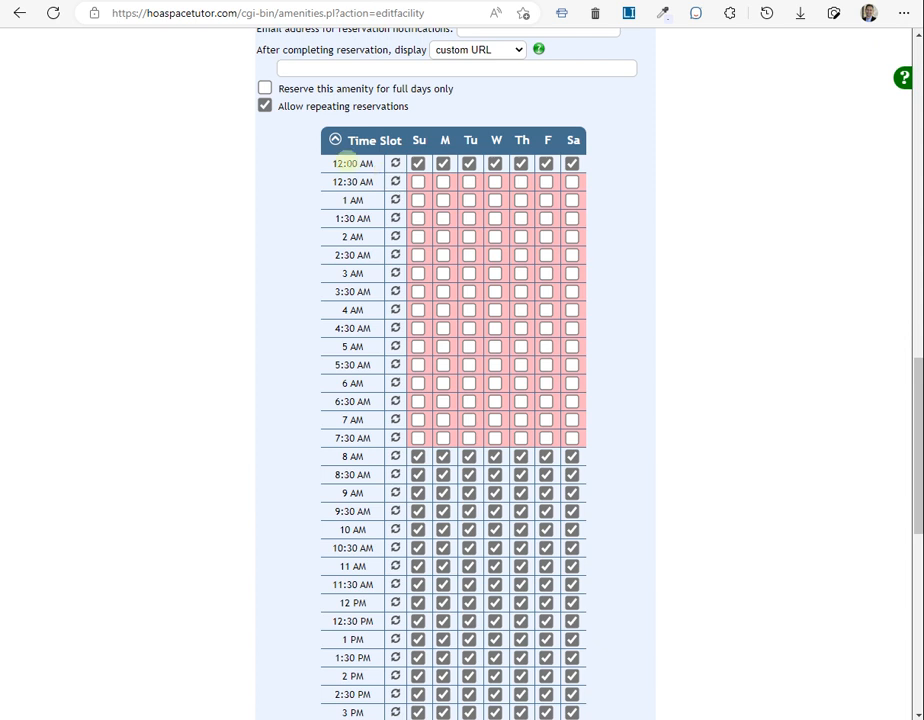
{"action": "left_click", "coordinate": [395, 165]}
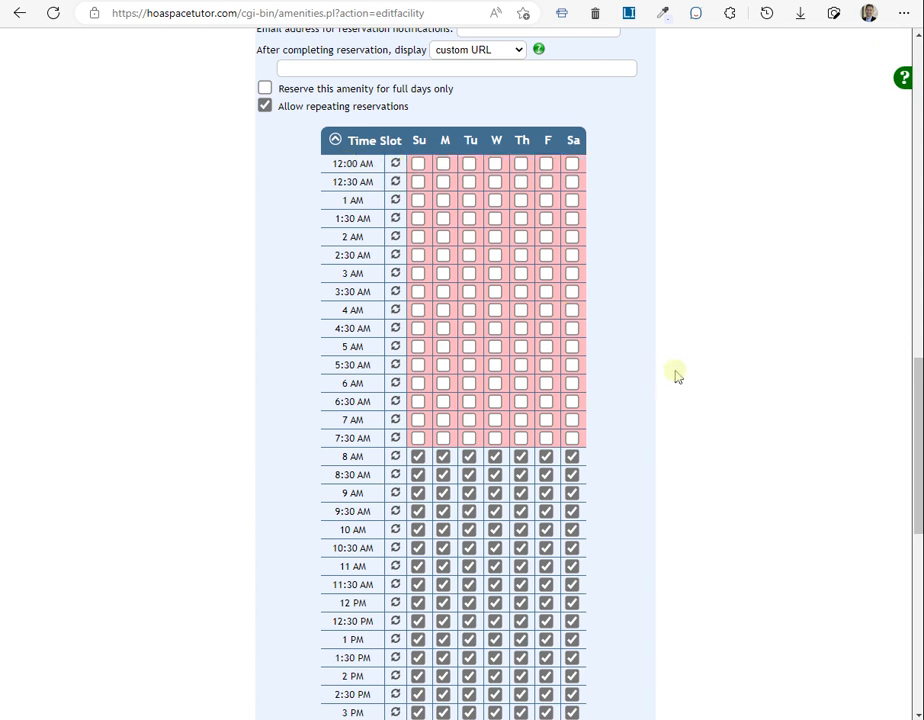
- Add 12/25/9999 to the amenity's excluded dates and read the help on the date format
{"action": "scroll", "coordinate": [675, 376], "scroll_direction": "down", "scroll_amount": 5}
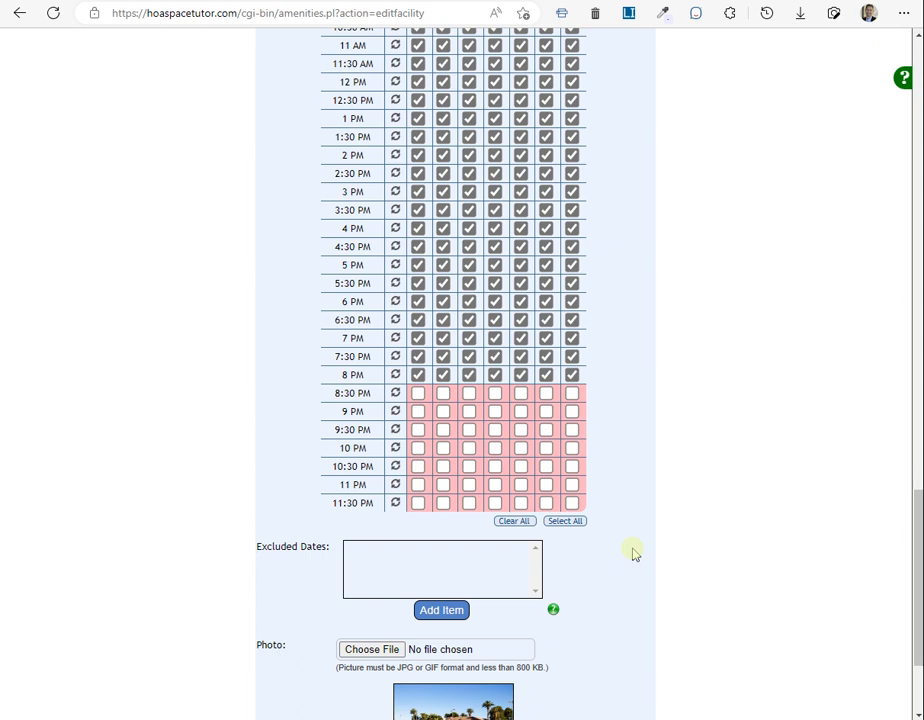
{"action": "left_click", "coordinate": [452, 612]}
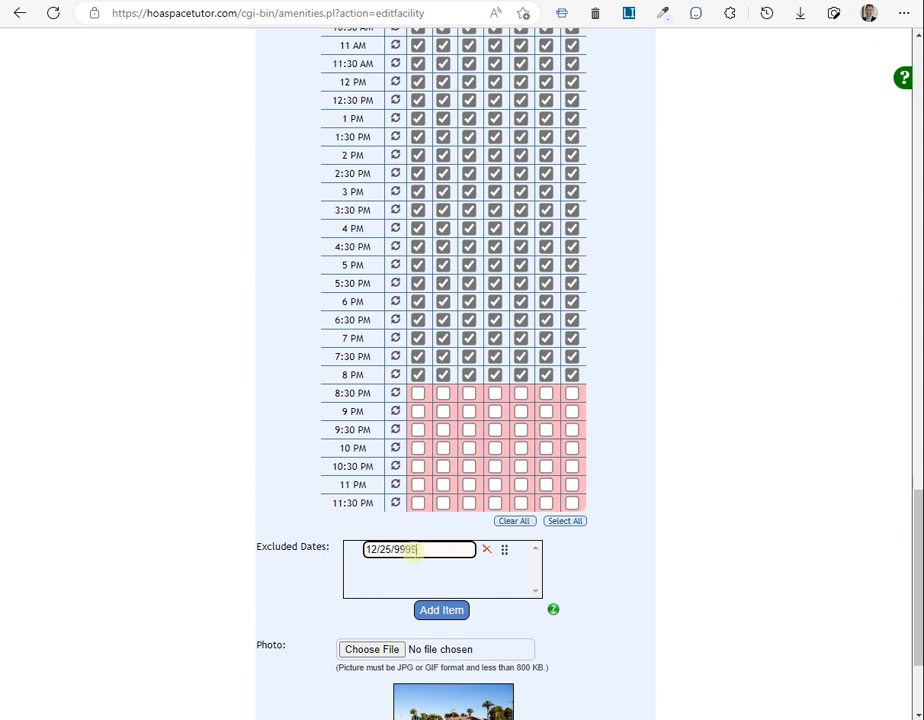
{"action": "left_click", "coordinate": [553, 610]}
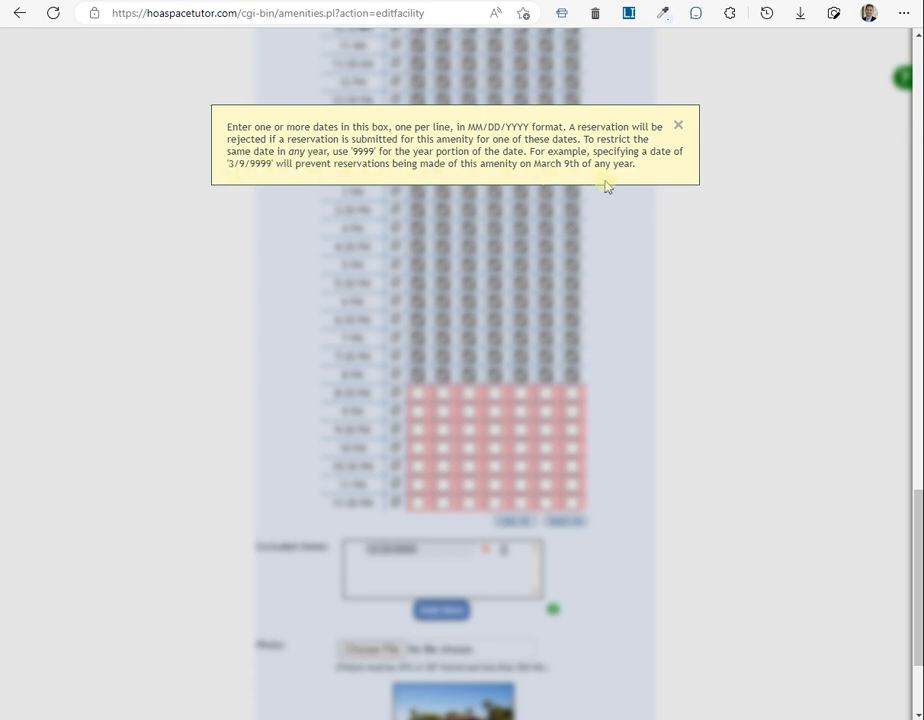
{"action": "left_click", "coordinate": [679, 127]}
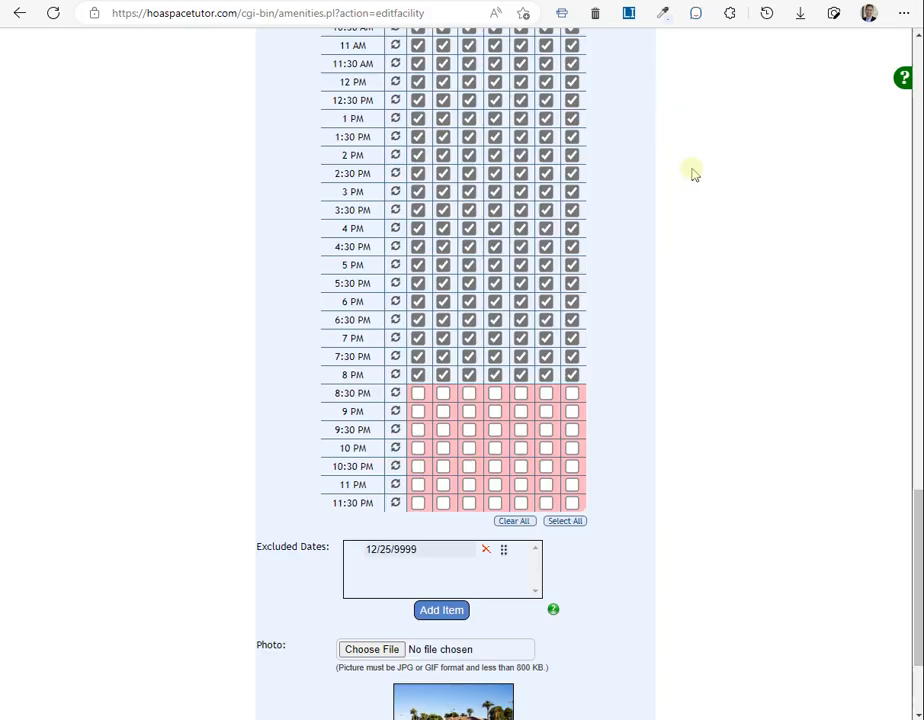
- Look over the rest of the amenity form and collapse the time slot schedule
{"action": "scroll", "coordinate": [700, 630], "scroll_direction": "down", "scroll_amount": 1}
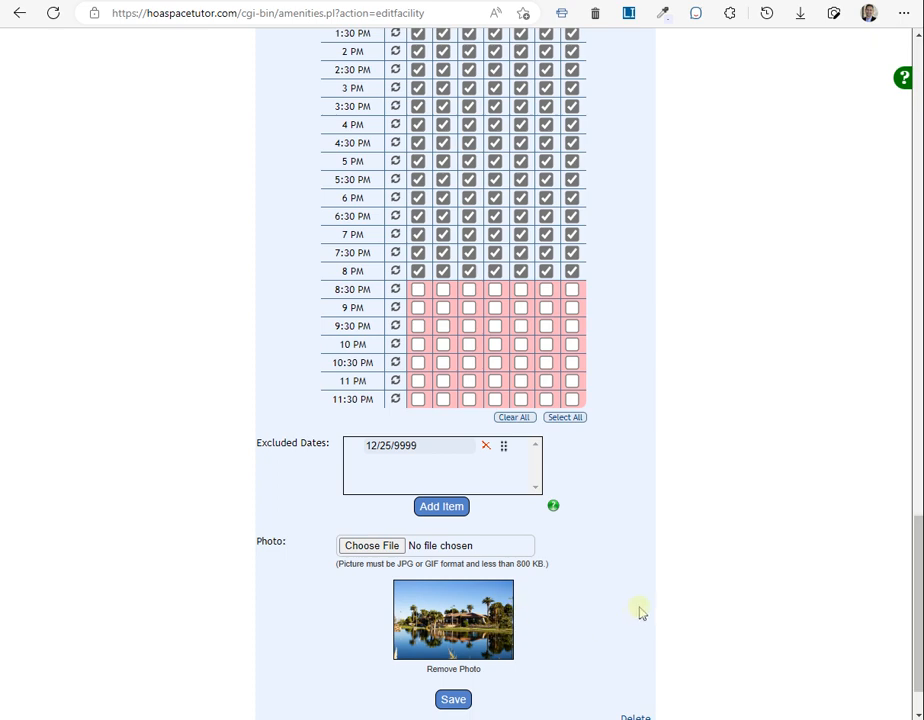
{"action": "scroll", "coordinate": [638, 610], "scroll_direction": "up", "scroll_amount": 2}
{"action": "scroll", "coordinate": [641, 610], "scroll_direction": "up", "scroll_amount": 4}
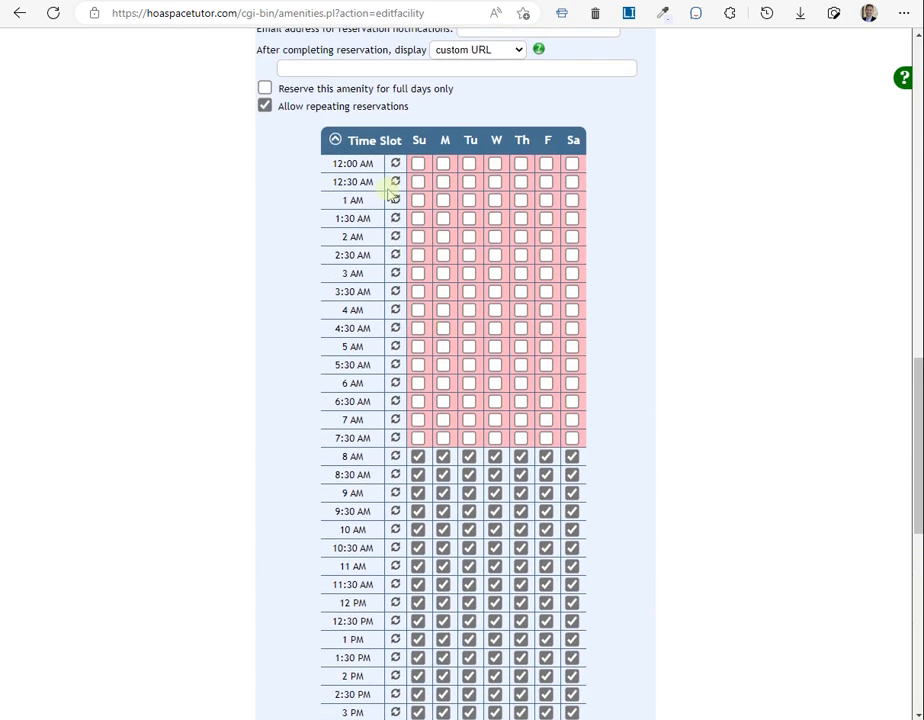
{"action": "left_click", "coordinate": [332, 139]}
- Go to the Reservations management page and open the Reservation Options
{"action": "scroll", "coordinate": [640, 410], "scroll_direction": "up", "scroll_amount": 4}
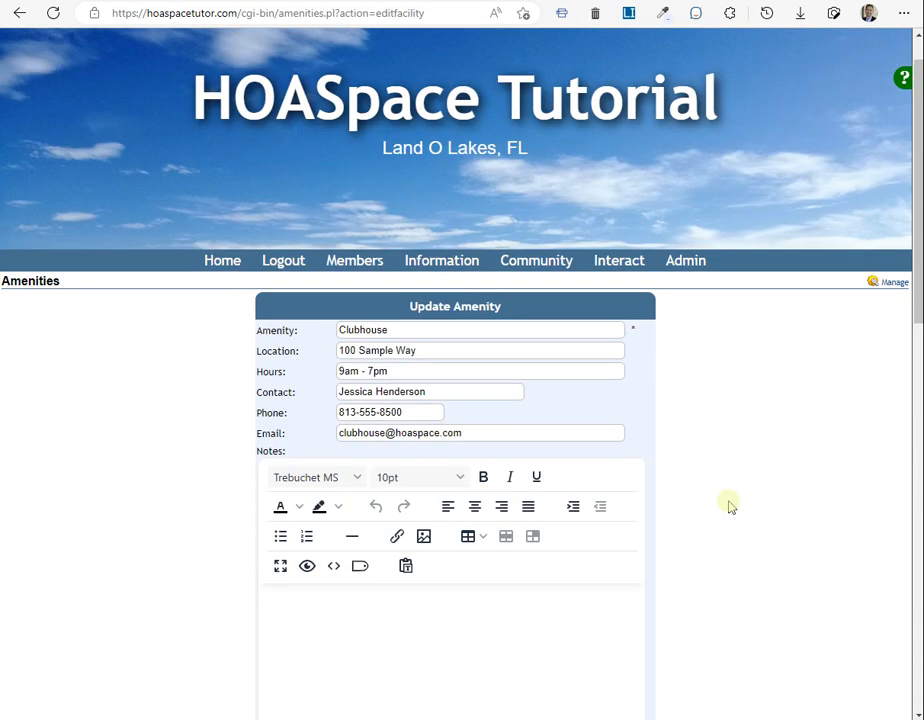
{"action": "scroll", "coordinate": [728, 503], "scroll_direction": "up", "scroll_amount": 6}
{"action": "mouse_move", "coordinate": [625, 291]}
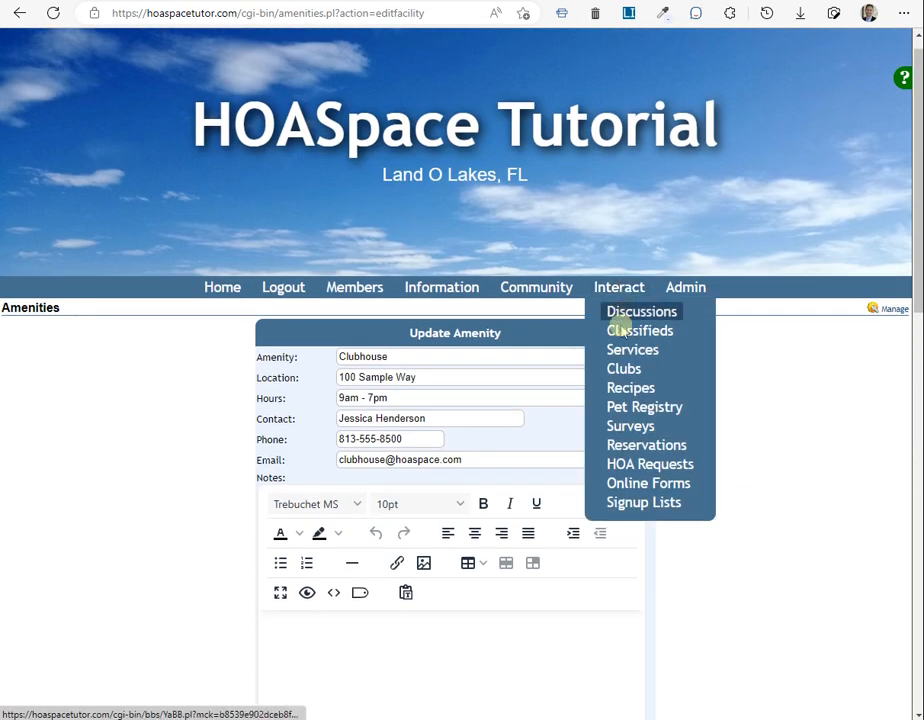
{"action": "left_click", "coordinate": [612, 442]}
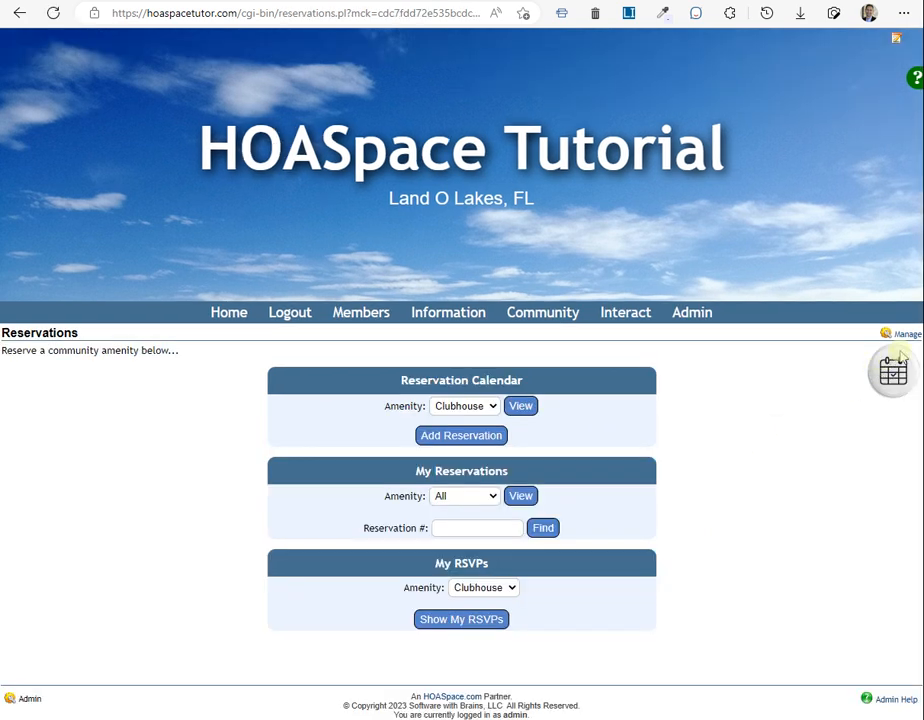
{"action": "left_click", "coordinate": [902, 335]}
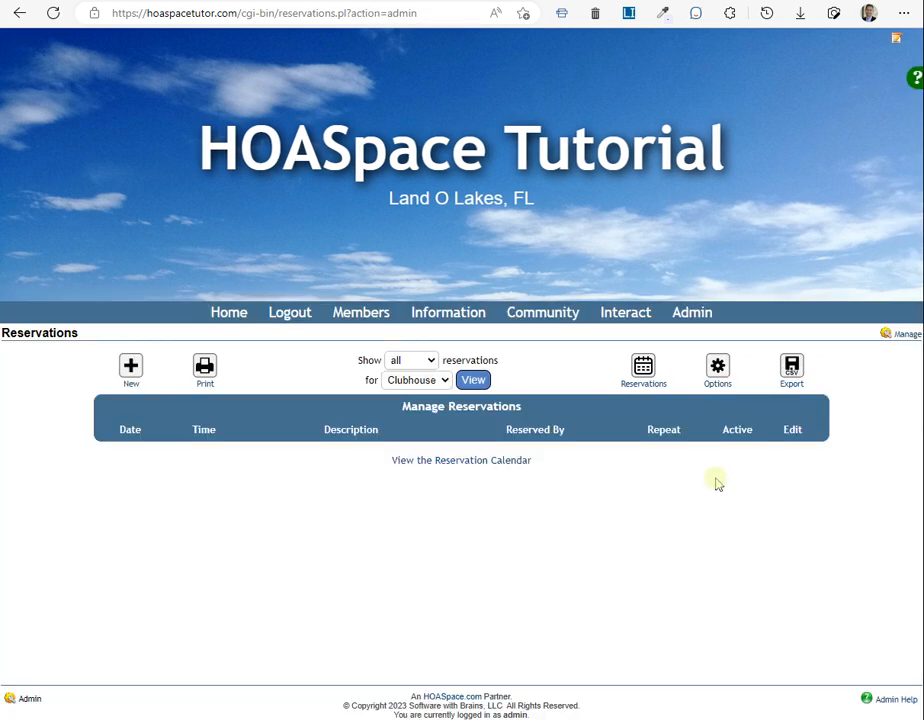
{"action": "left_click", "coordinate": [718, 368]}
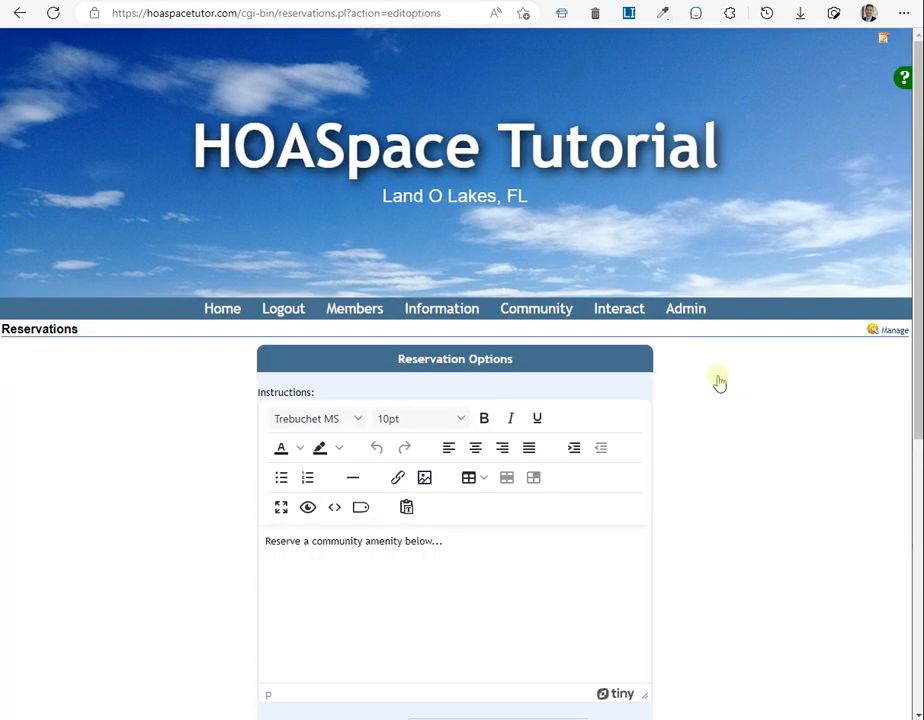
- Look through the Reservation Options and check where the instructions text appears on the Reservations page
{"action": "scroll", "coordinate": [718, 383], "scroll_direction": "down", "scroll_amount": 4}
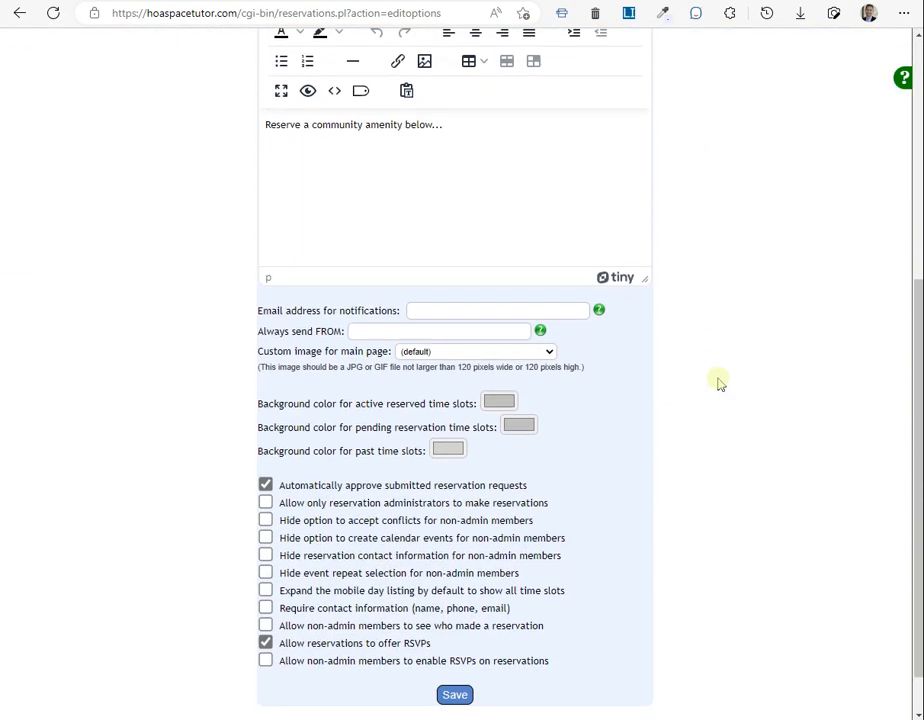
{"action": "scroll", "coordinate": [430, 200], "scroll_direction": "up", "scroll_amount": 1}
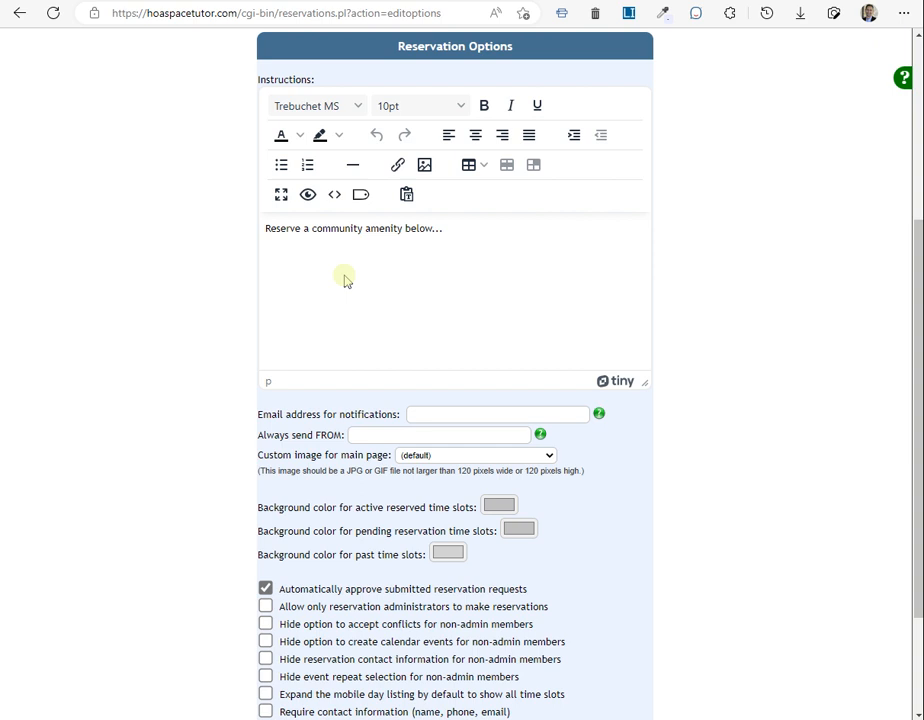
{"action": "scroll", "coordinate": [388, 262], "scroll_direction": "up", "scroll_amount": 5}
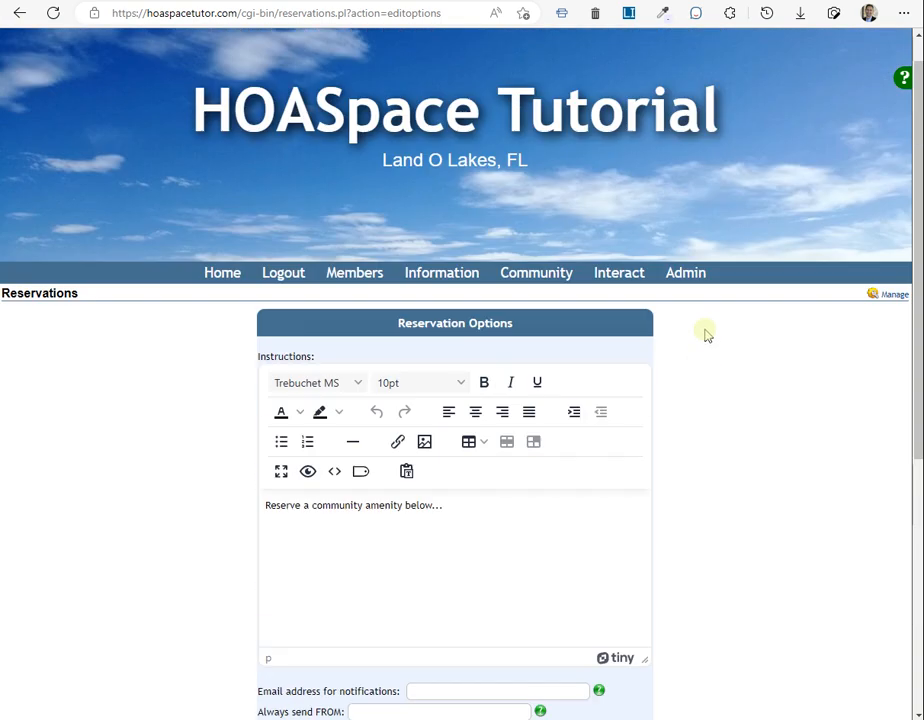
{"action": "mouse_move", "coordinate": [619, 310]}
{"action": "left_click", "coordinate": [617, 466]}
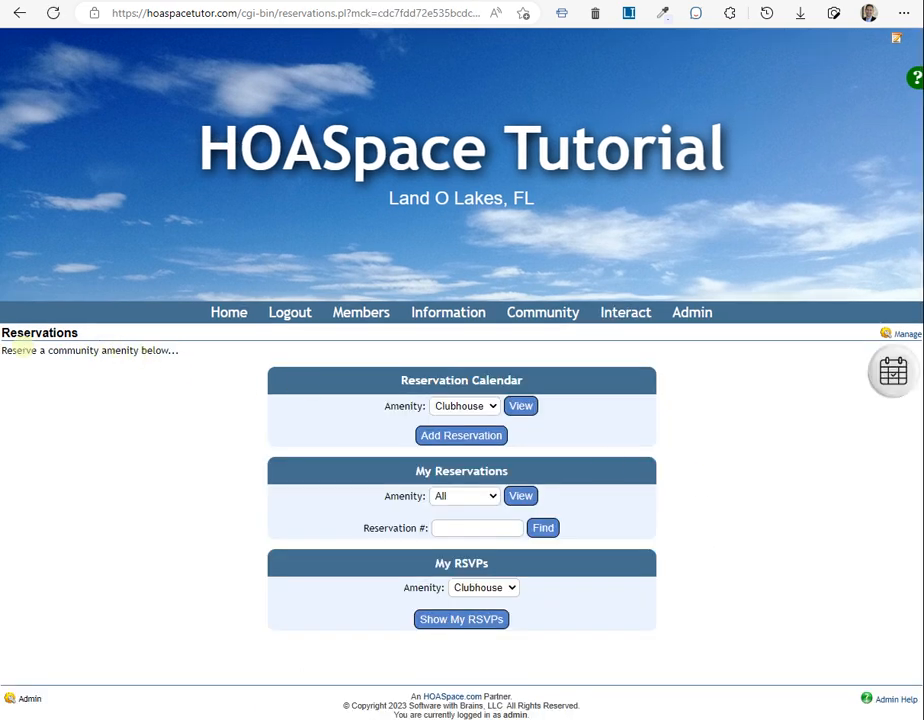
{"action": "left_click_drag", "start_coordinate": [3, 350], "coordinate": [176, 350]}
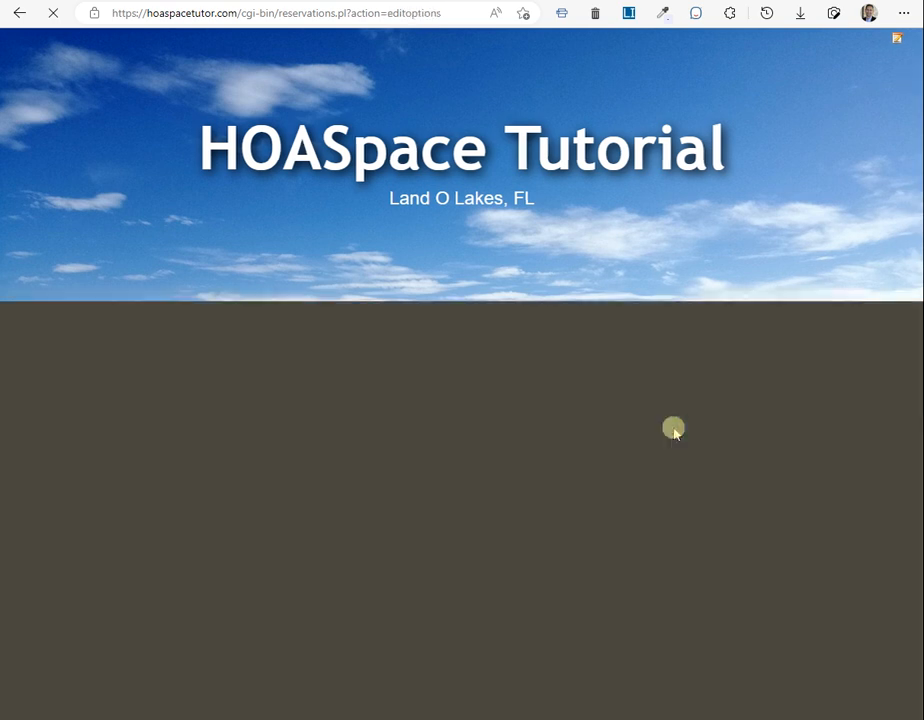
- In the Reservation Options, set the background color for active reserved time slots to light pink, RGB 255, 219, 219
{"action": "scroll", "coordinate": [660, 435], "scroll_direction": "down", "scroll_amount": 5}
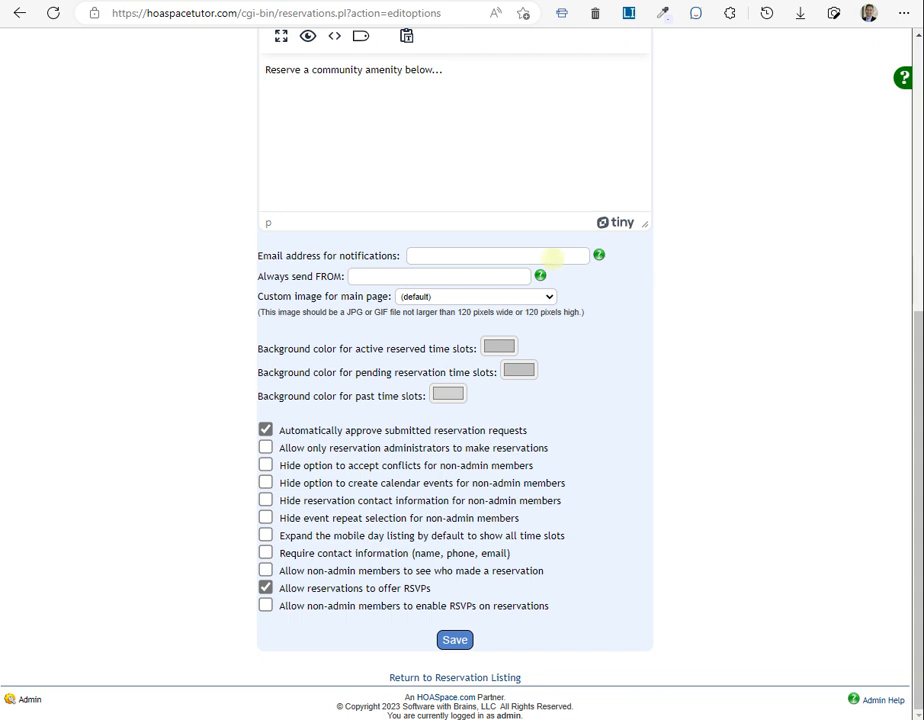
{"action": "left_click", "coordinate": [553, 258]}
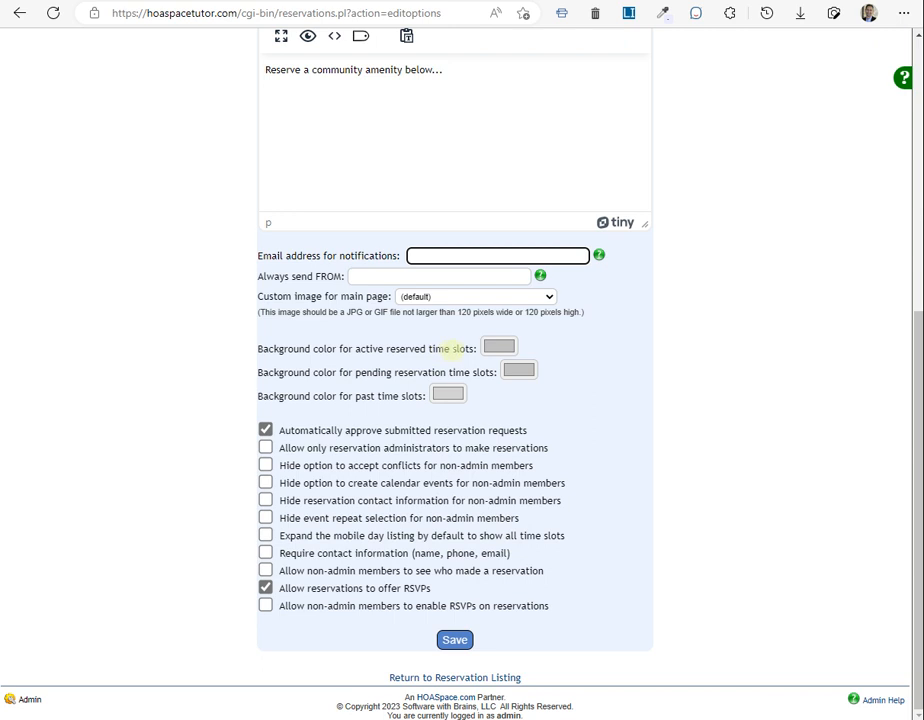
{"action": "left_click", "coordinate": [502, 346]}
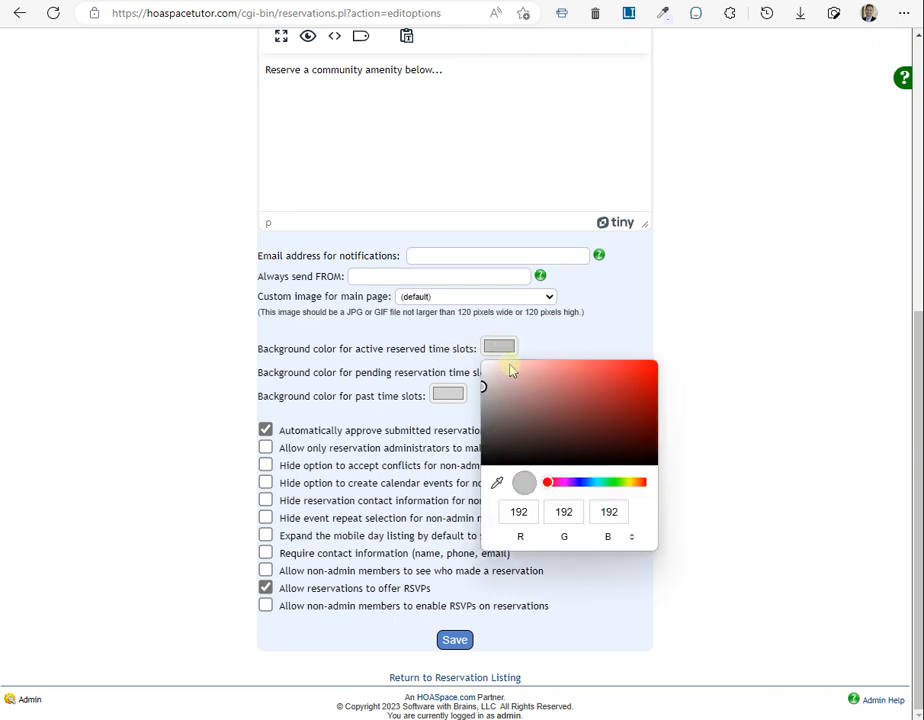
{"action": "left_click", "coordinate": [507, 367]}
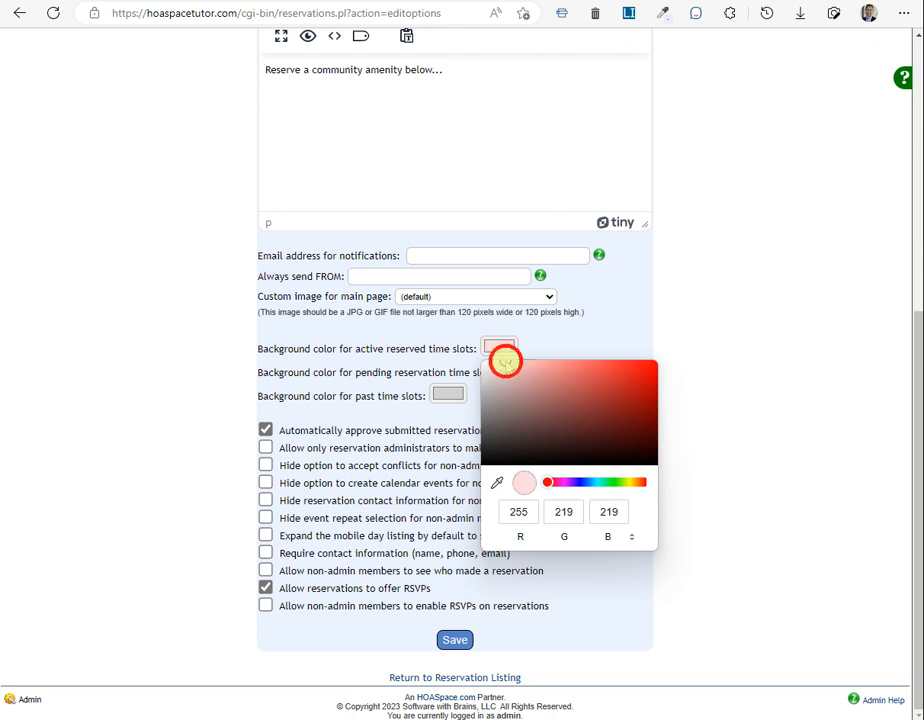
{"action": "left_click", "coordinate": [533, 349]}
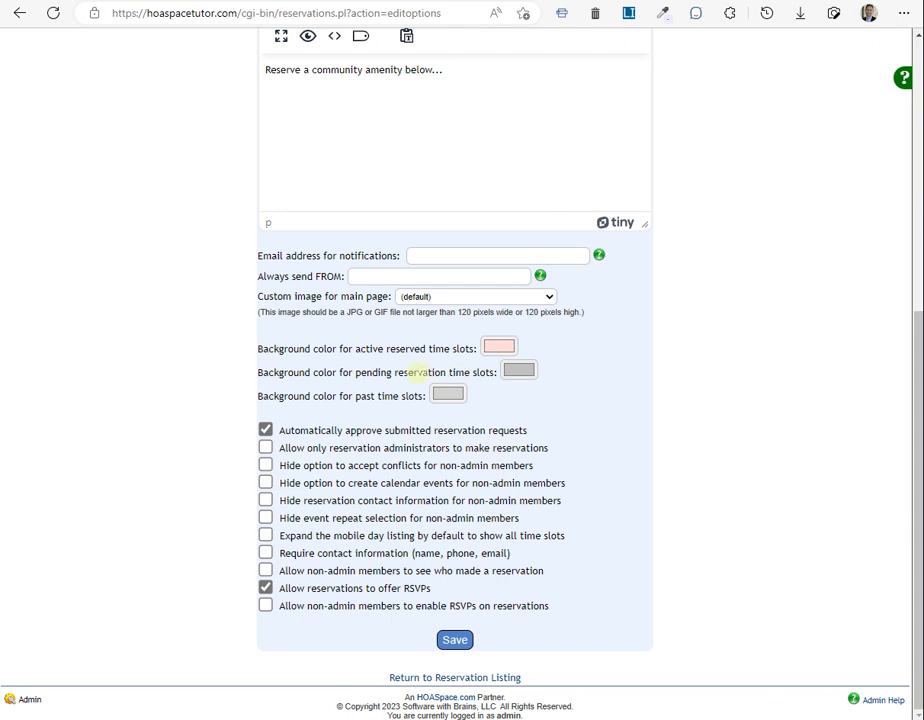
- Set the background color for pending reservation time slots to pale yellow
{"action": "left_click", "coordinate": [519, 372]}
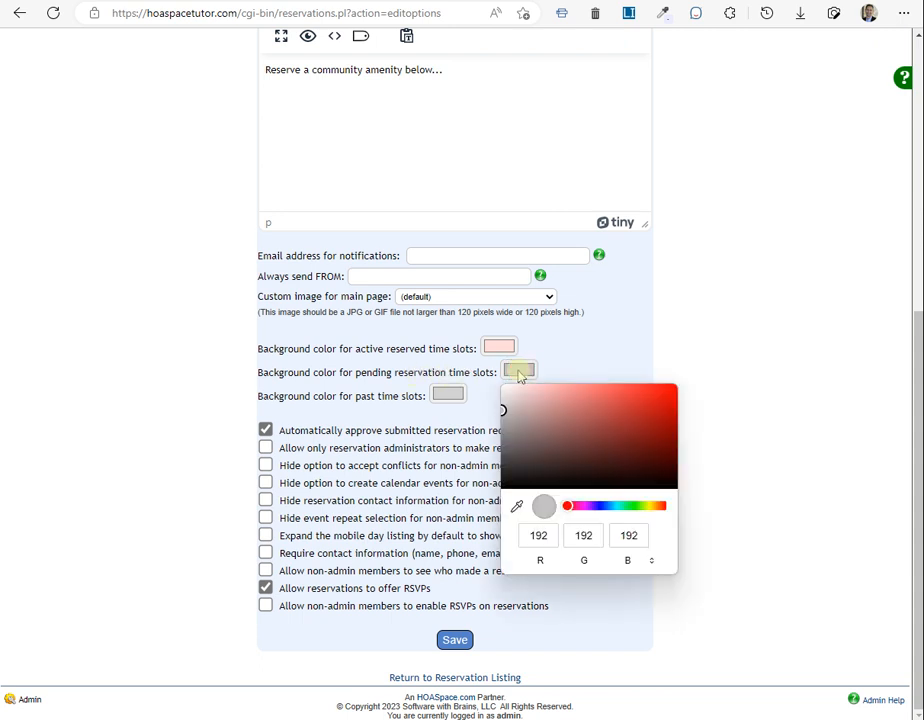
{"action": "left_click", "coordinate": [648, 506]}
{"action": "left_click_drag", "start_coordinate": [520, 388], "coordinate": [525, 386]}
{"action": "left_click", "coordinate": [581, 360]}
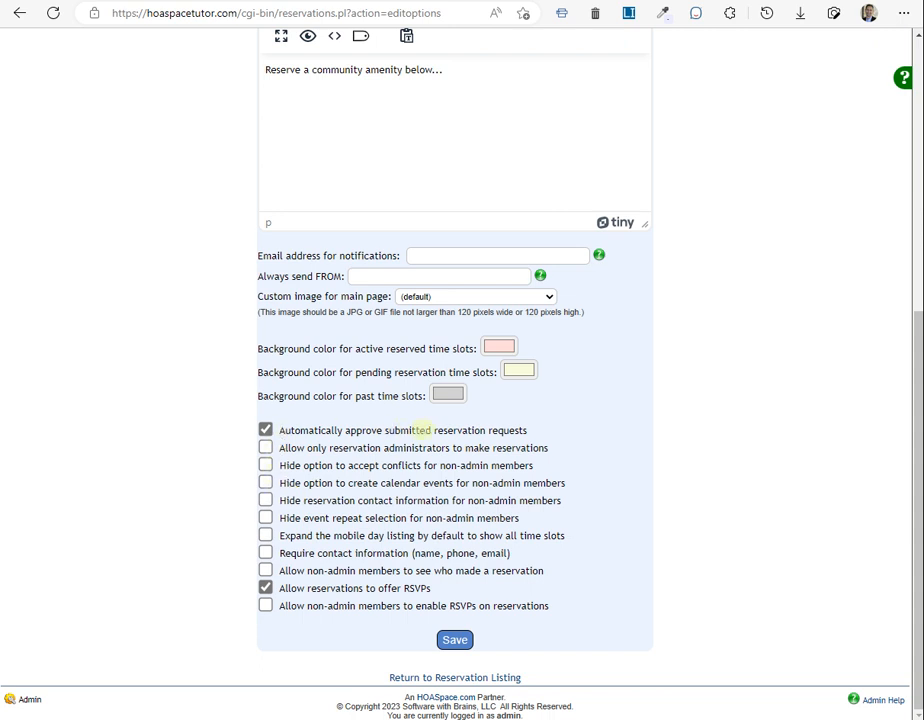
- Turn off automatic approval of submitted reservation requests and save the Reservation Options
{"action": "left_click", "coordinate": [264, 430]}
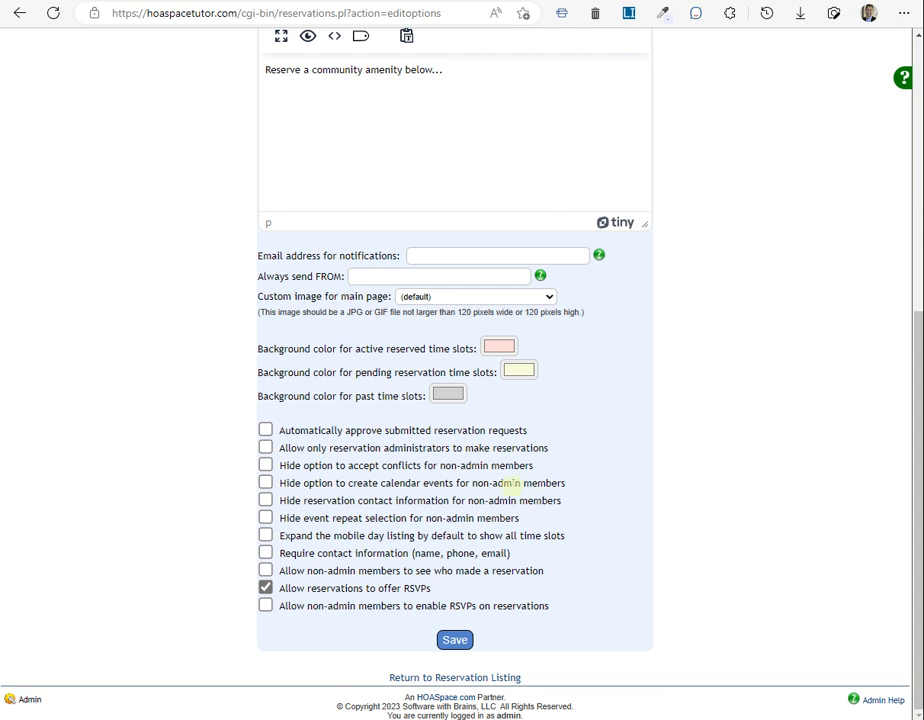
{"action": "left_click", "coordinate": [266, 484]}
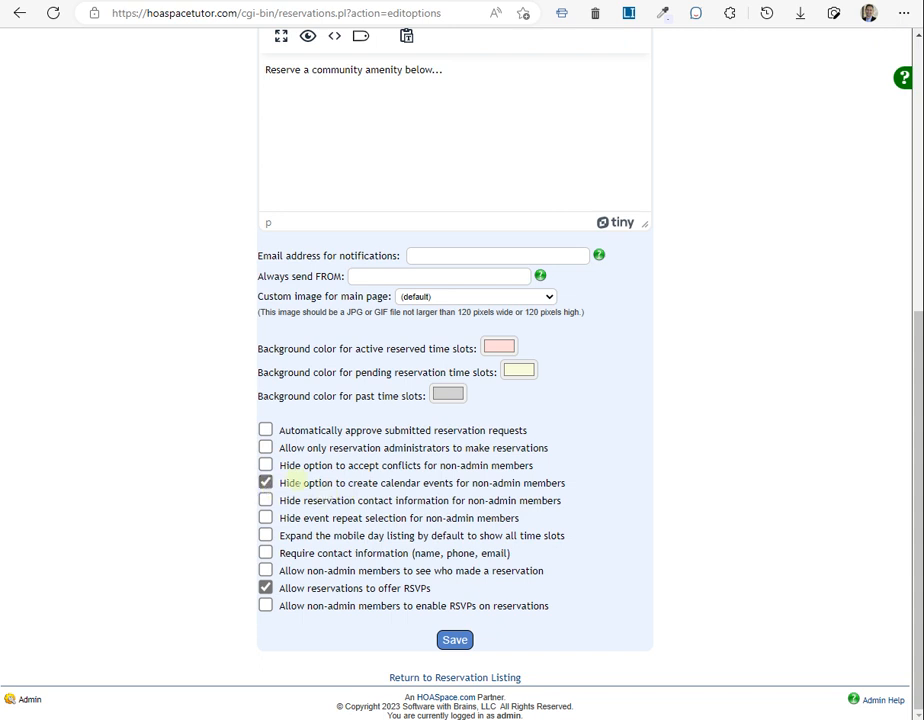
{"action": "left_click", "coordinate": [265, 483]}
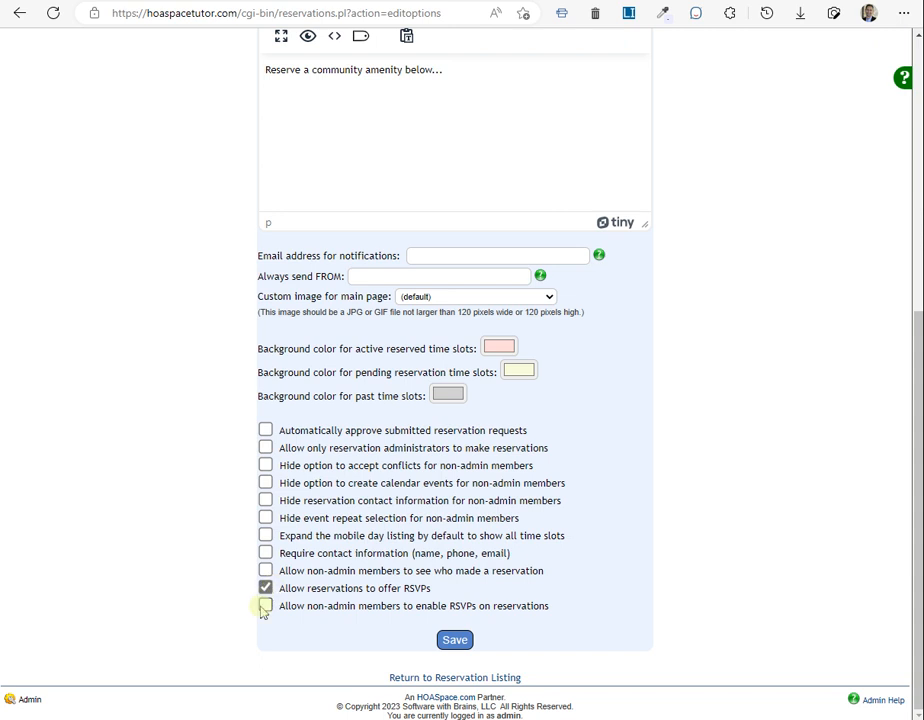
{"action": "left_click", "coordinate": [446, 634]}
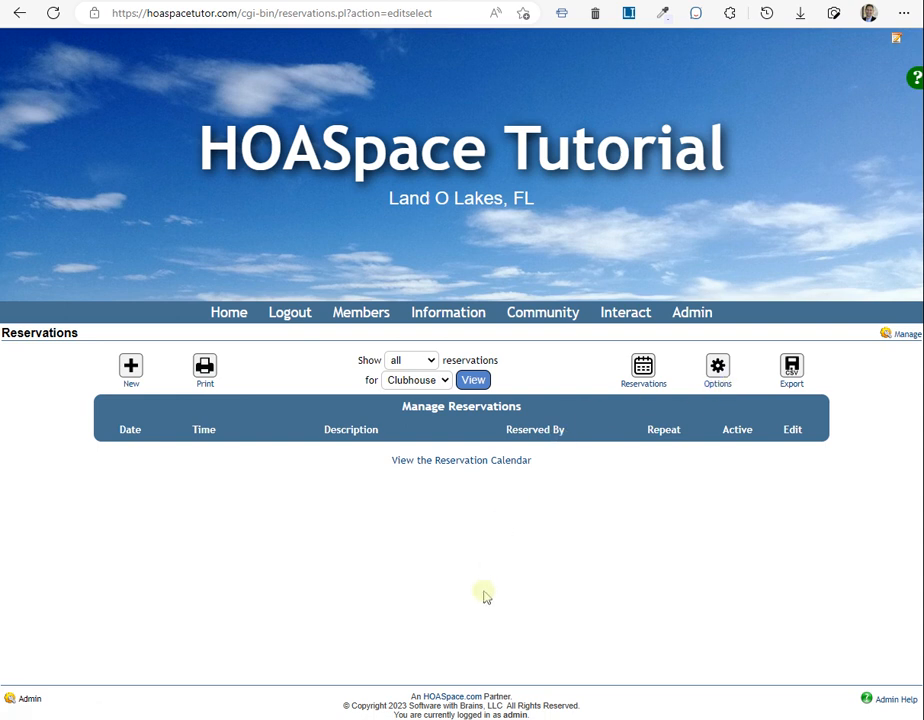
{"action": "left_click", "coordinate": [429, 361]}
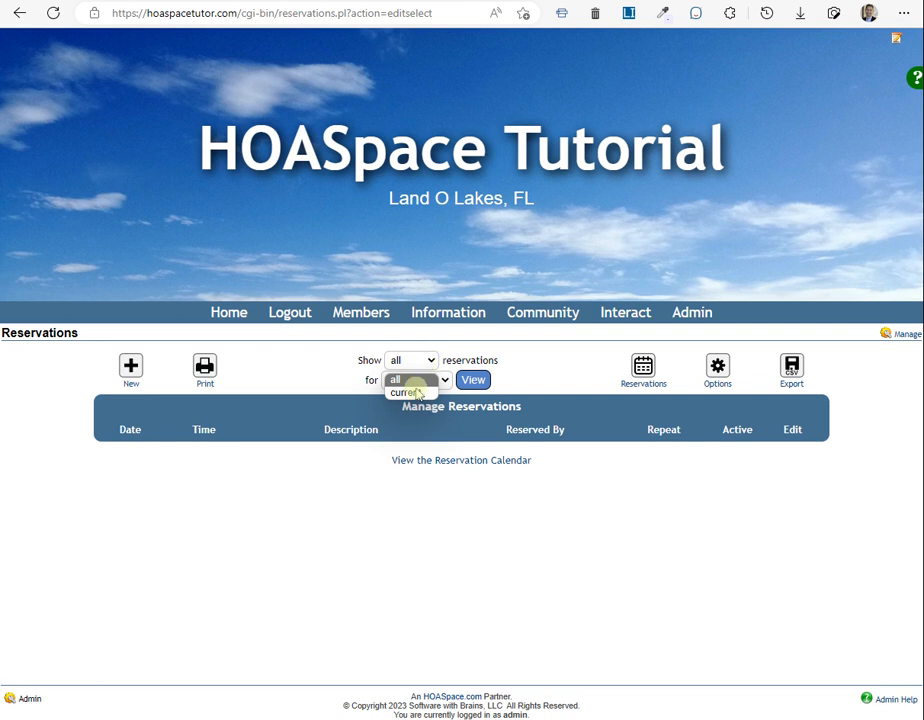
{"action": "left_click", "coordinate": [427, 361]}
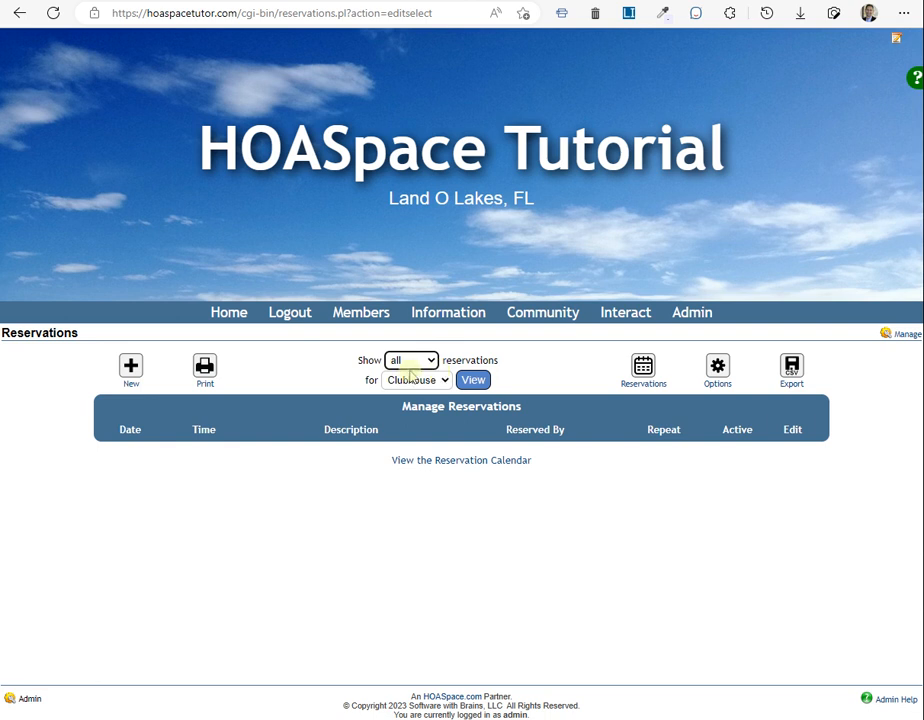
{"action": "left_click", "coordinate": [410, 361]}
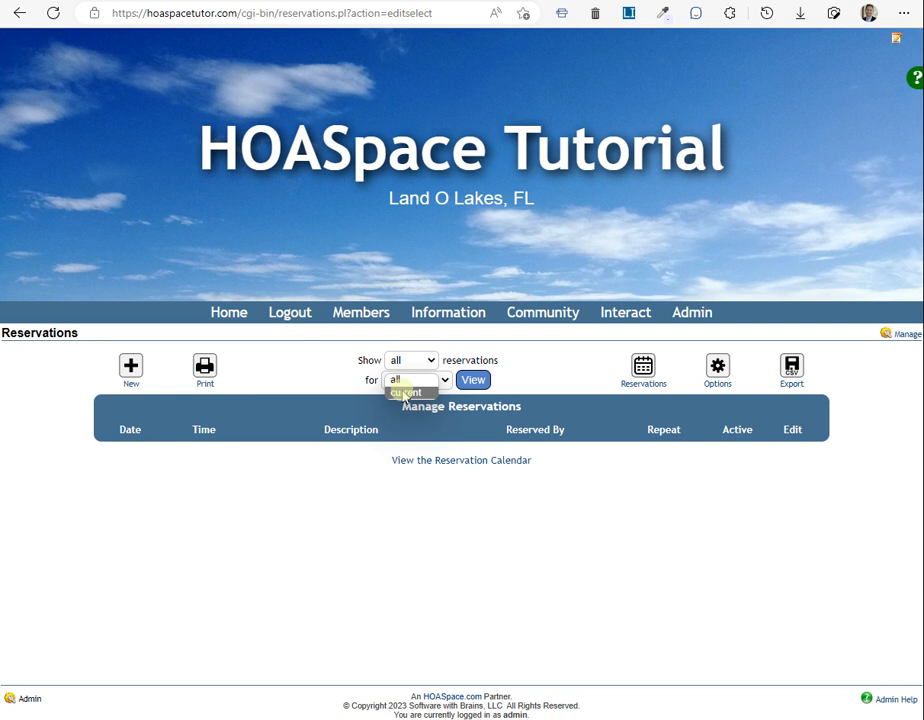
{"action": "left_click", "coordinate": [474, 348]}
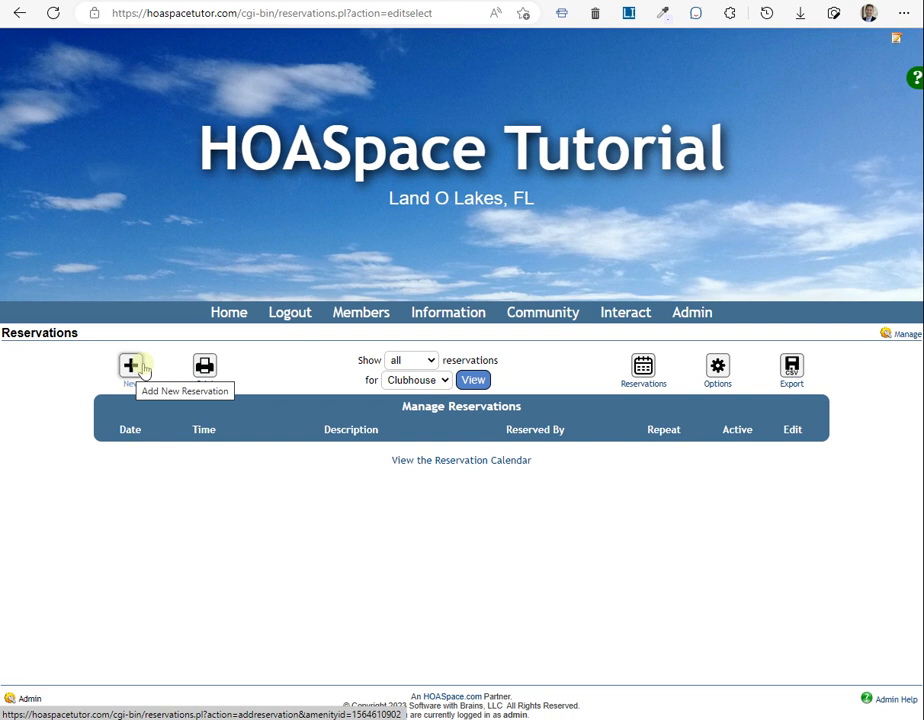
- Go to the main Reservations page and view the Clubhouse's reservation calendar
{"action": "left_click", "coordinate": [640, 375]}
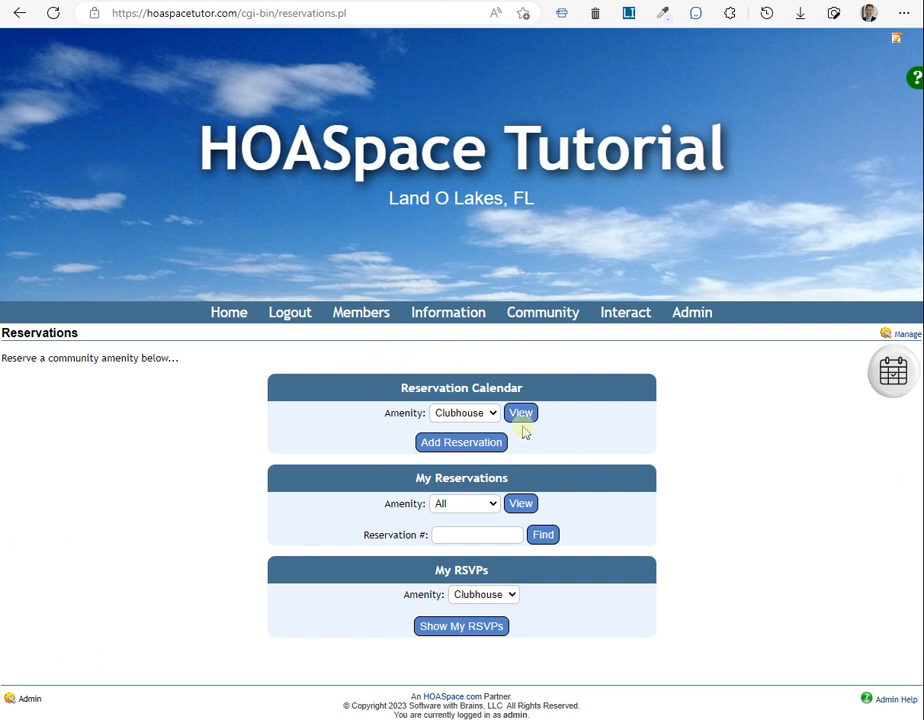
{"action": "left_click", "coordinate": [458, 415]}
{"action": "left_click", "coordinate": [458, 414]}
{"action": "left_click", "coordinate": [512, 416]}
{"action": "left_click", "coordinate": [470, 447]}
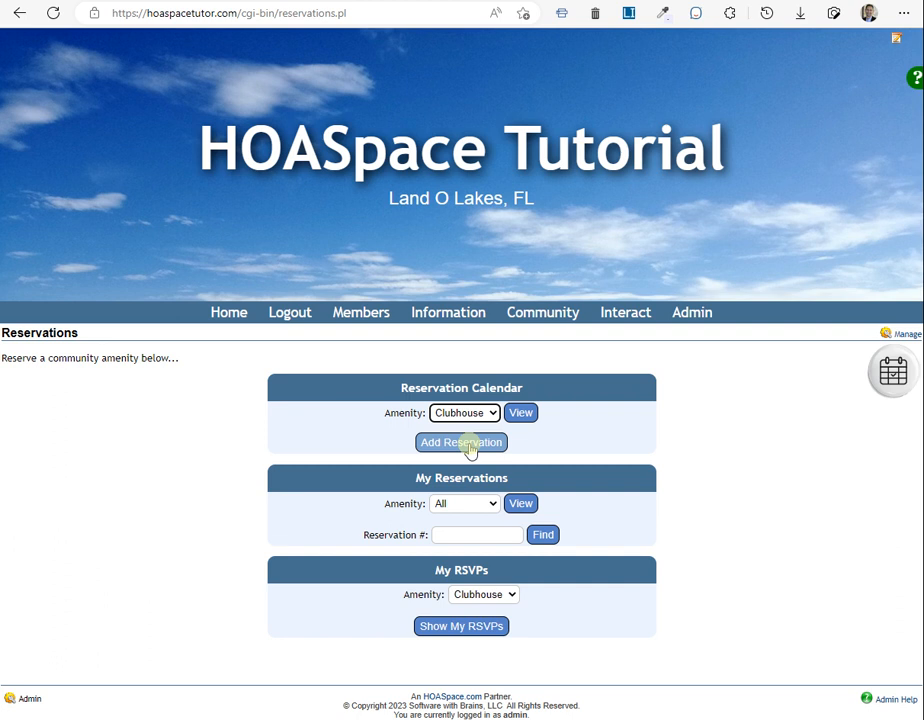
{"action": "left_click", "coordinate": [522, 413]}
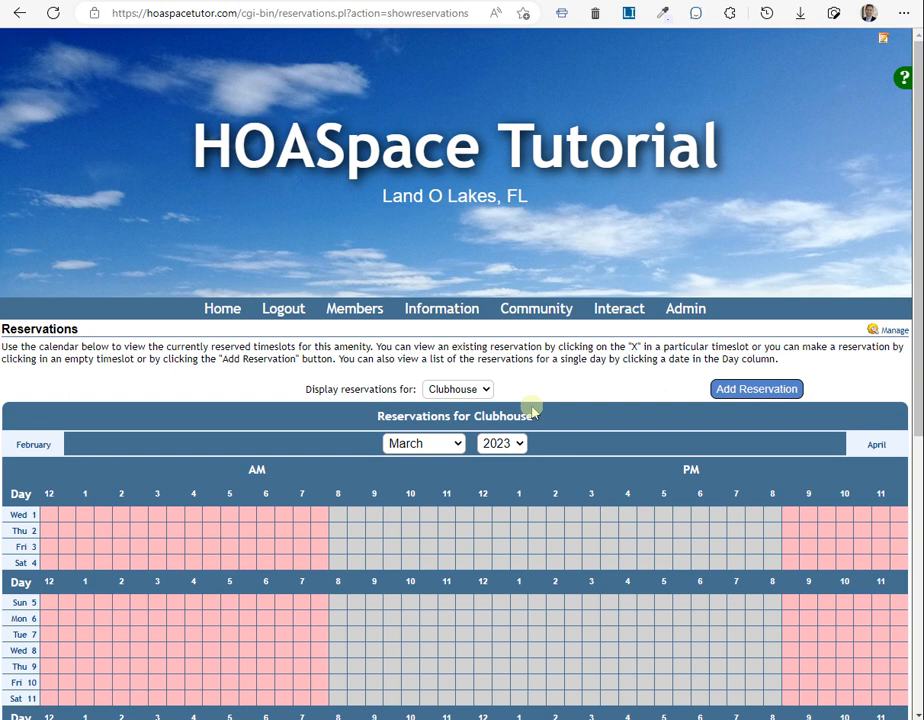
- Look over the March 2023 Clubhouse calendar, including its month and year choices and its past, restricted and open time slots
{"action": "scroll", "coordinate": [533, 410], "scroll_direction": "down", "scroll_amount": 1}
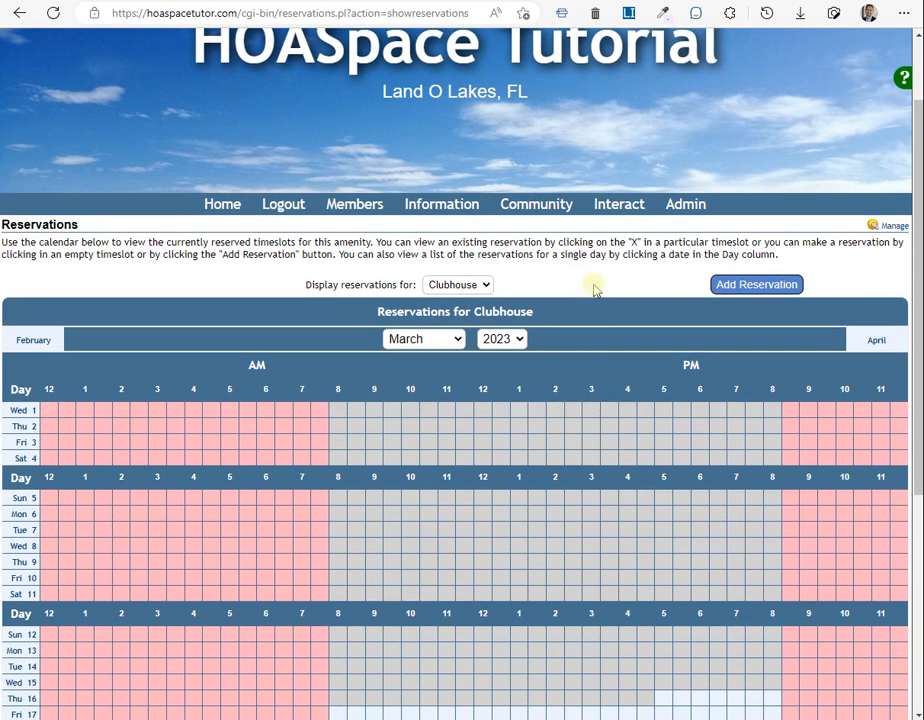
{"action": "scroll", "coordinate": [594, 289], "scroll_direction": "down", "scroll_amount": 1}
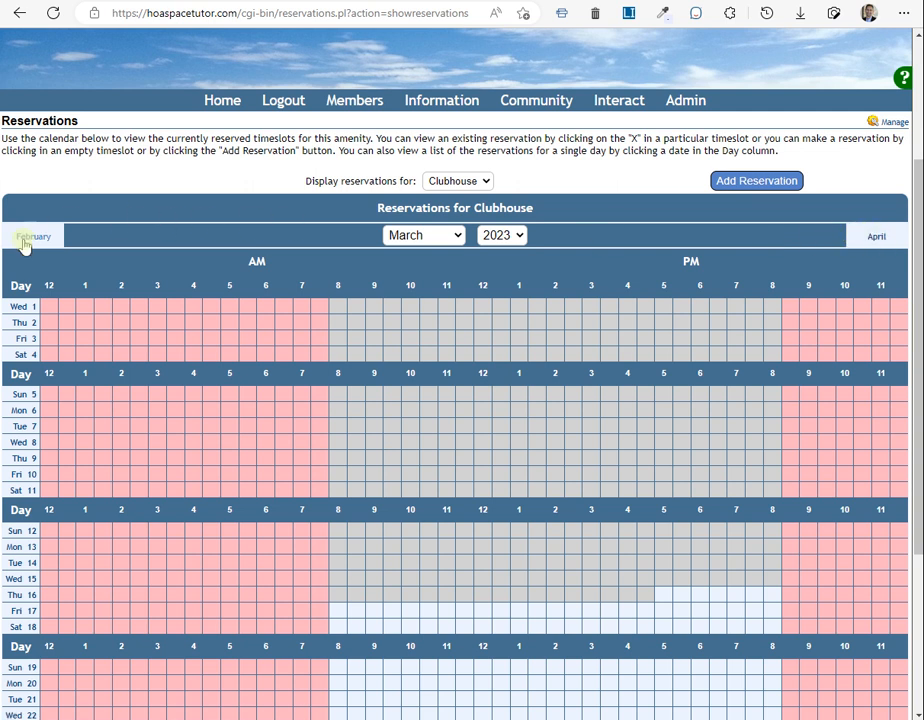
{"action": "left_click", "coordinate": [441, 240]}
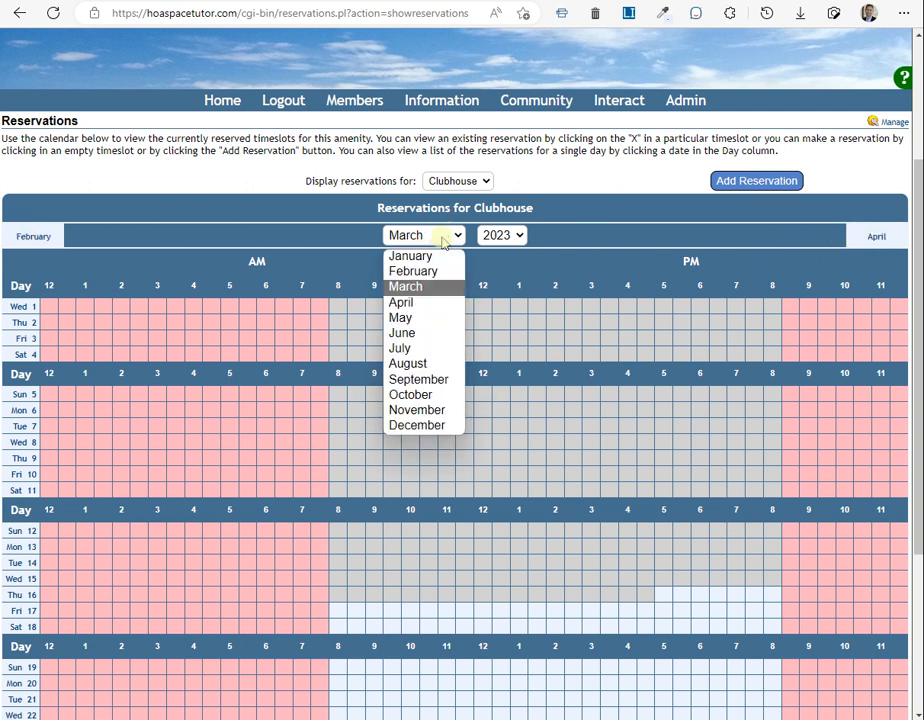
{"action": "left_click", "coordinate": [511, 233]}
{"action": "left_click", "coordinate": [512, 234]}
{"action": "left_click", "coordinate": [514, 237]}
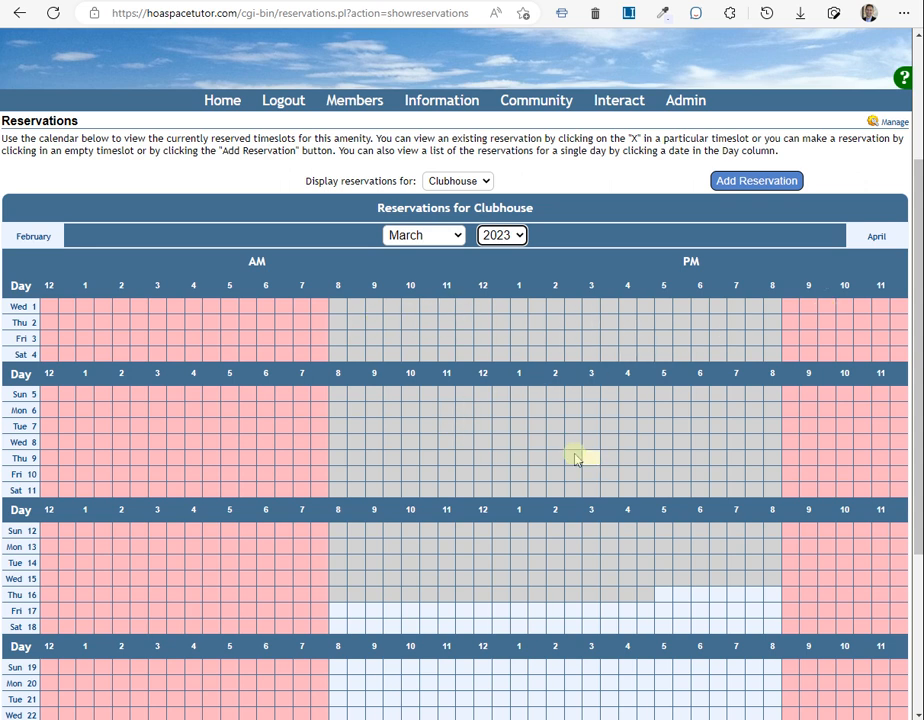
{"action": "scroll", "coordinate": [520, 432], "scroll_direction": "down", "scroll_amount": 1}
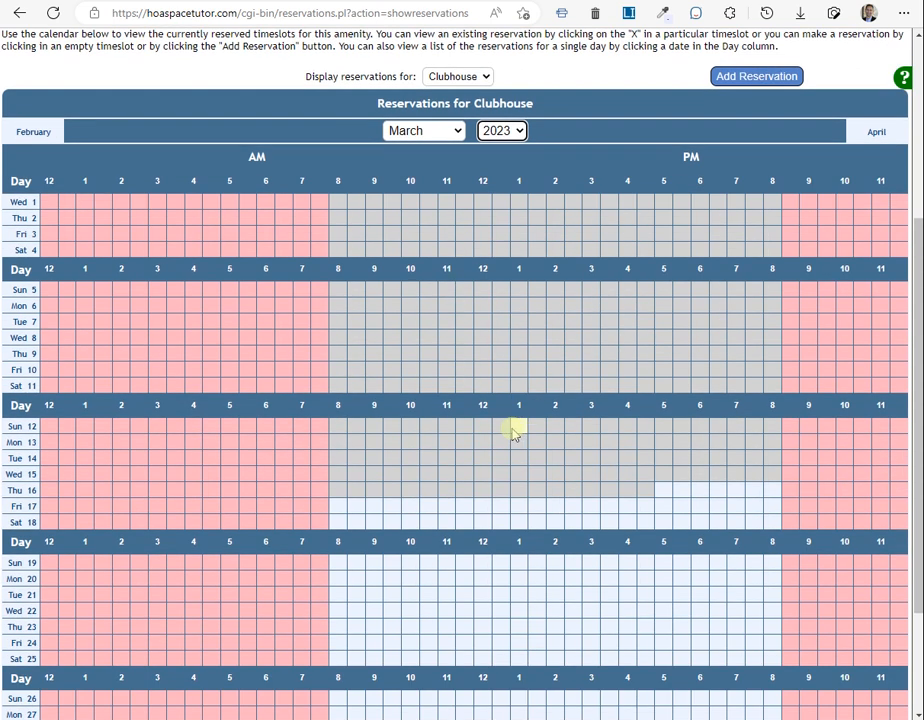
{"action": "scroll", "coordinate": [512, 430], "scroll_direction": "down", "scroll_amount": 1}
- Start a Clubhouse reservation in the open 3:00 PM slot on 3/17/2023 and title it "Meeting"
{"action": "mouse_move", "coordinate": [663, 391]}
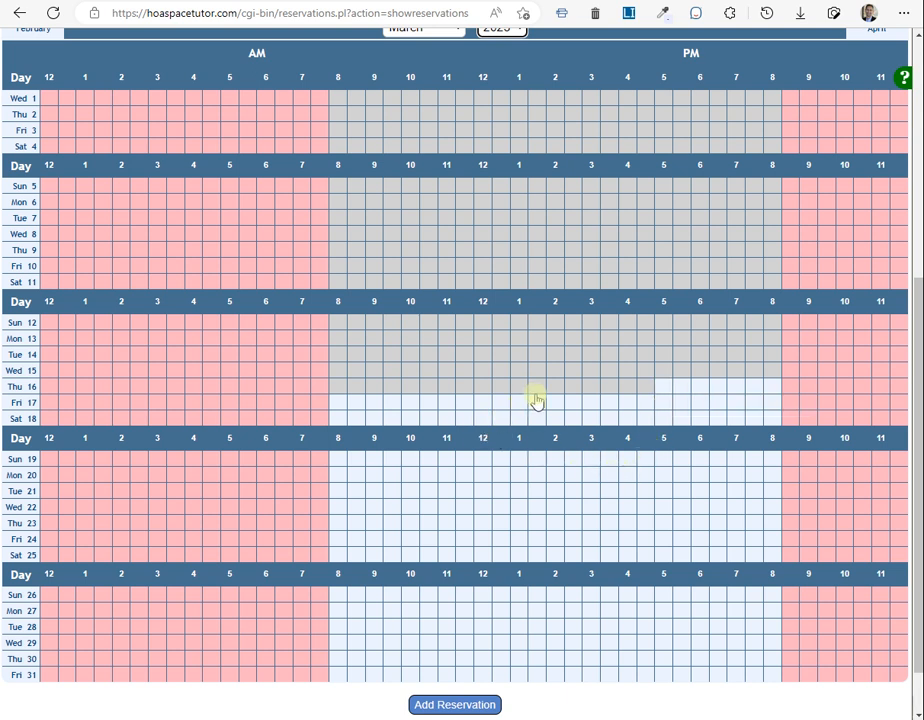
{"action": "mouse_move", "coordinate": [594, 410]}
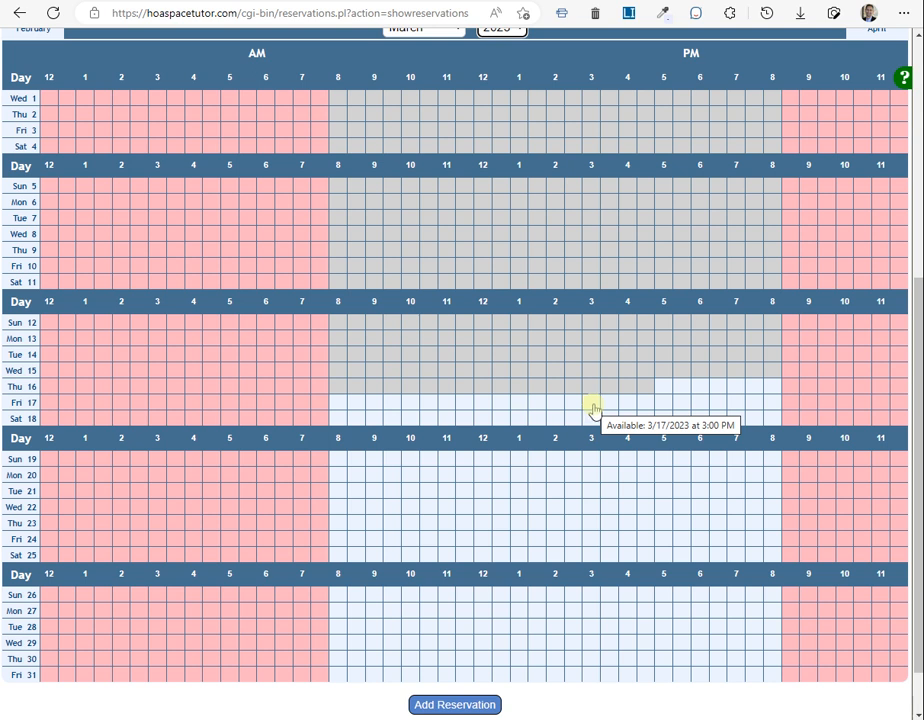
{"action": "left_click", "coordinate": [594, 410]}
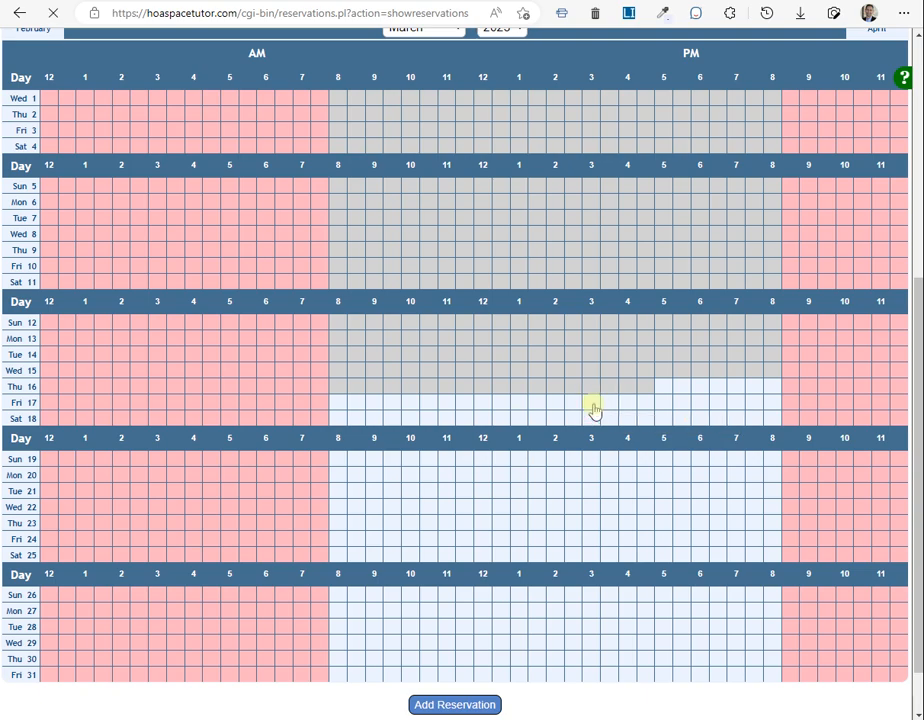
{"action": "scroll", "coordinate": [672, 415], "scroll_direction": "down", "scroll_amount": 2}
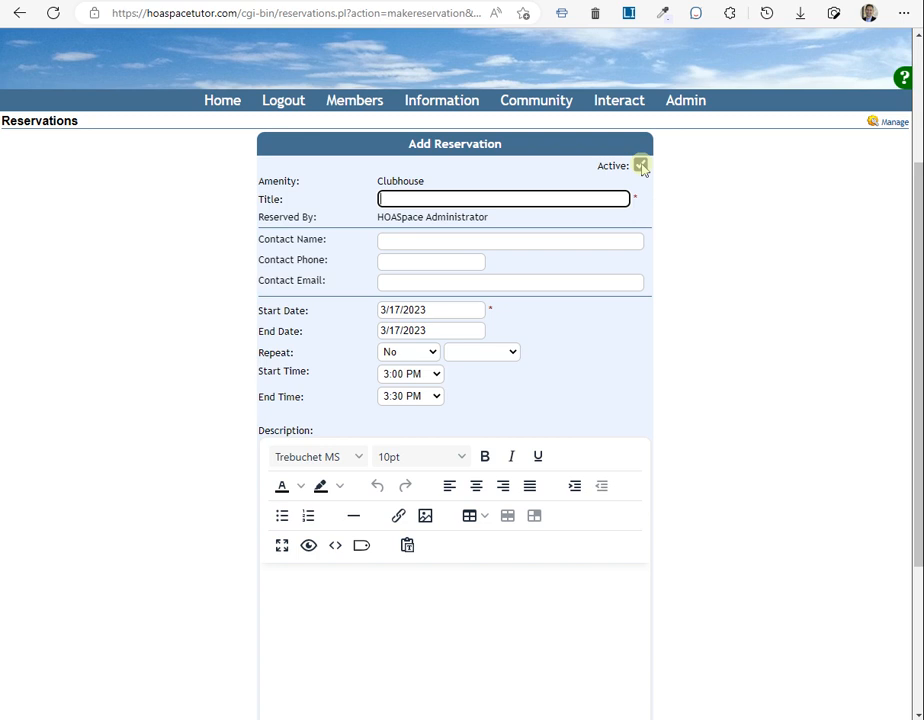
{"action": "scroll", "coordinate": [500, 476], "scroll_direction": "down", "scroll_amount": 1}
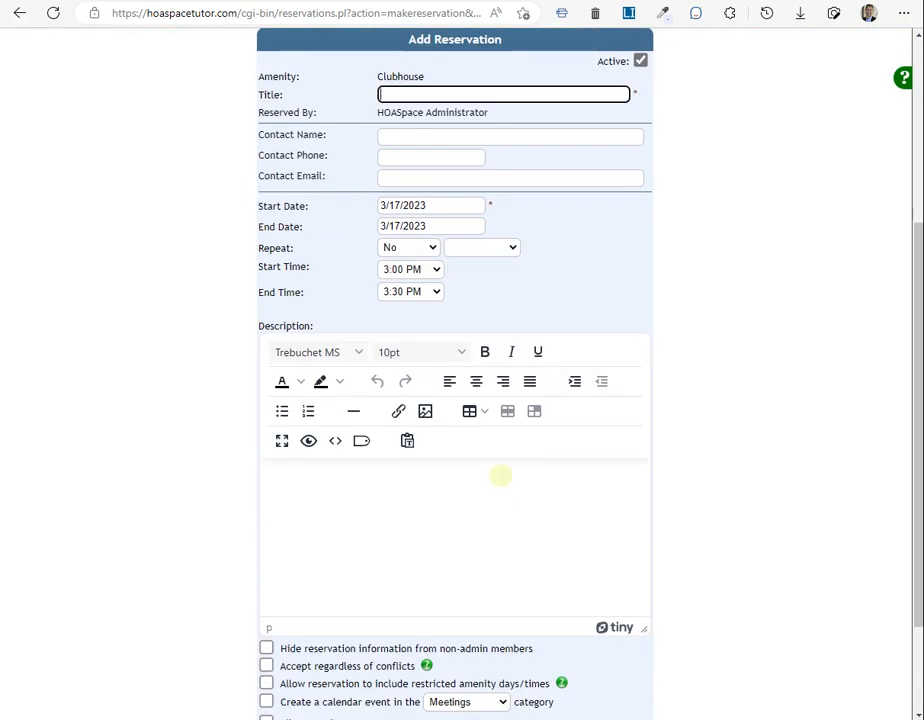
{"action": "scroll", "coordinate": [619, 441], "scroll_direction": "up", "scroll_amount": 1}
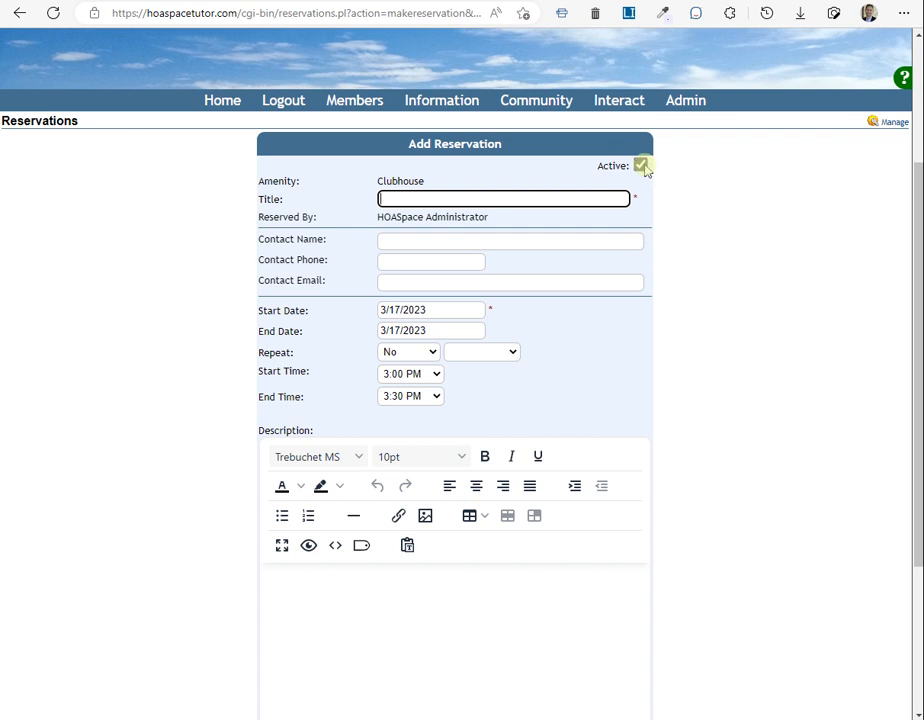
{"action": "scroll", "coordinate": [580, 440], "scroll_direction": "down", "scroll_amount": 3}
{"action": "left_click", "coordinate": [456, 637]}
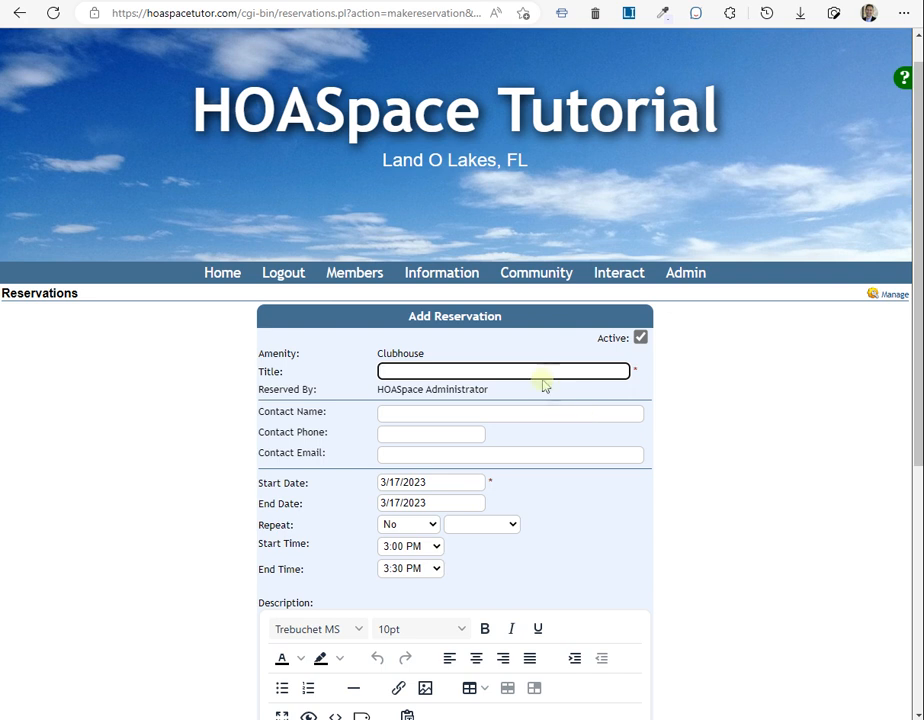
{"action": "type", "text": "Meeting"}
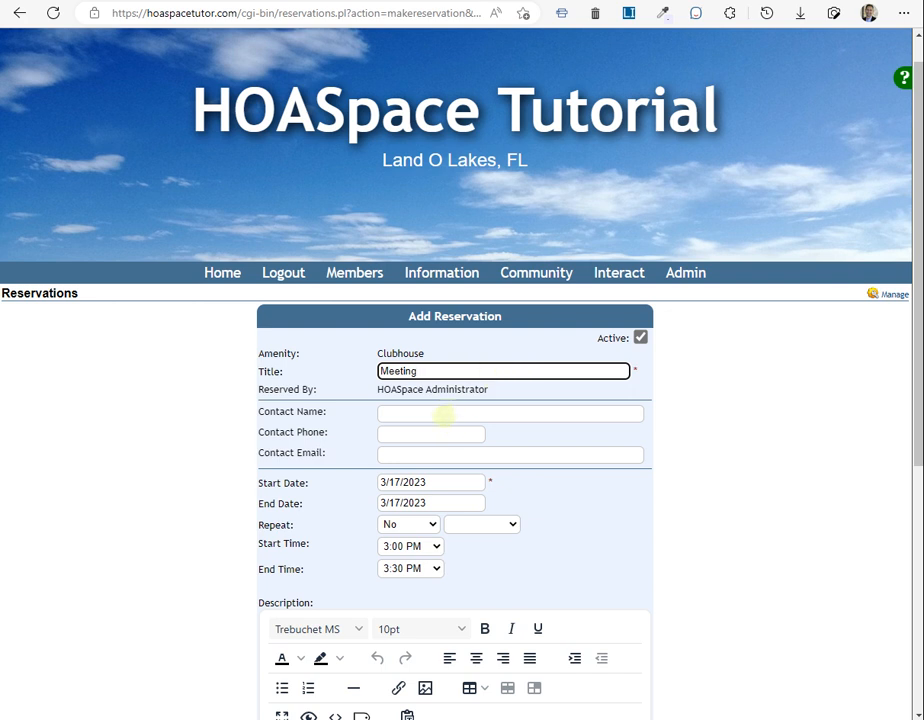
{"action": "scroll", "coordinate": [443, 412], "scroll_direction": "down", "scroll_amount": 1}
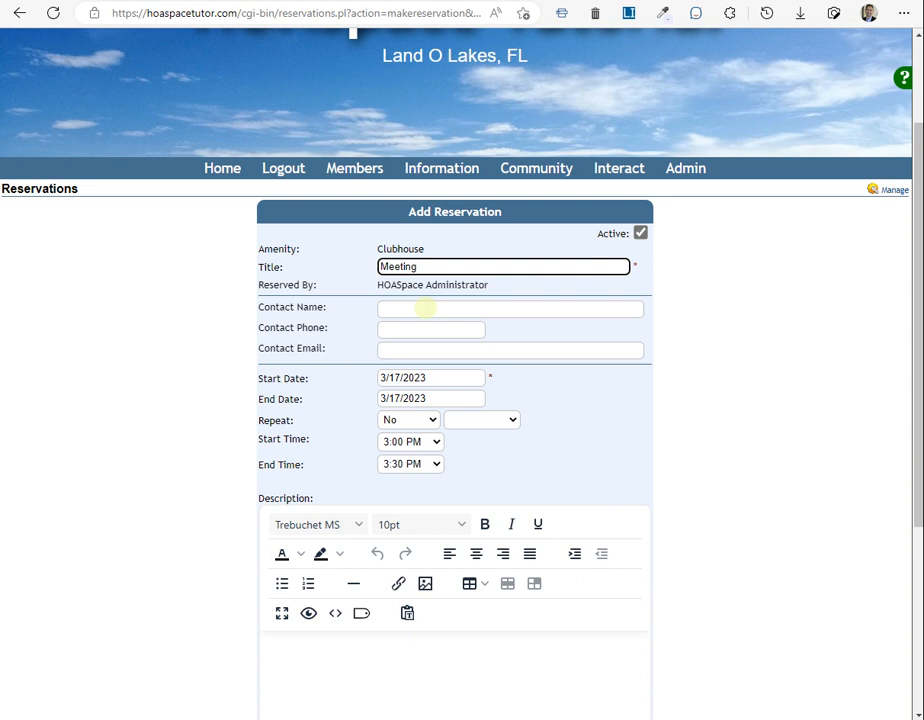
{"action": "left_click_drag", "start_coordinate": [377, 286], "coordinate": [495, 292]}
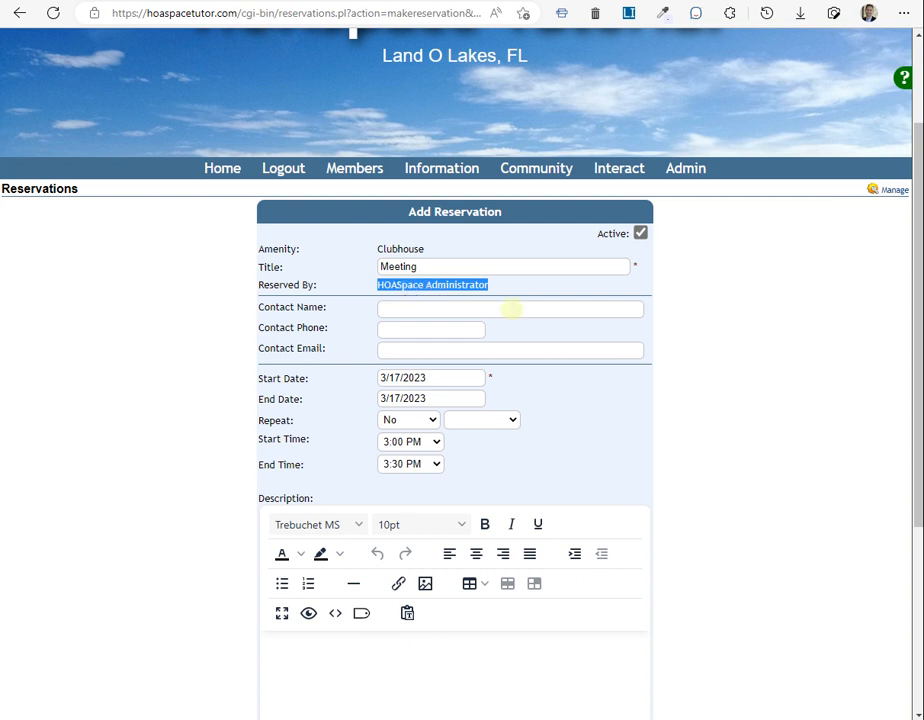
{"action": "left_click", "coordinate": [509, 289]}
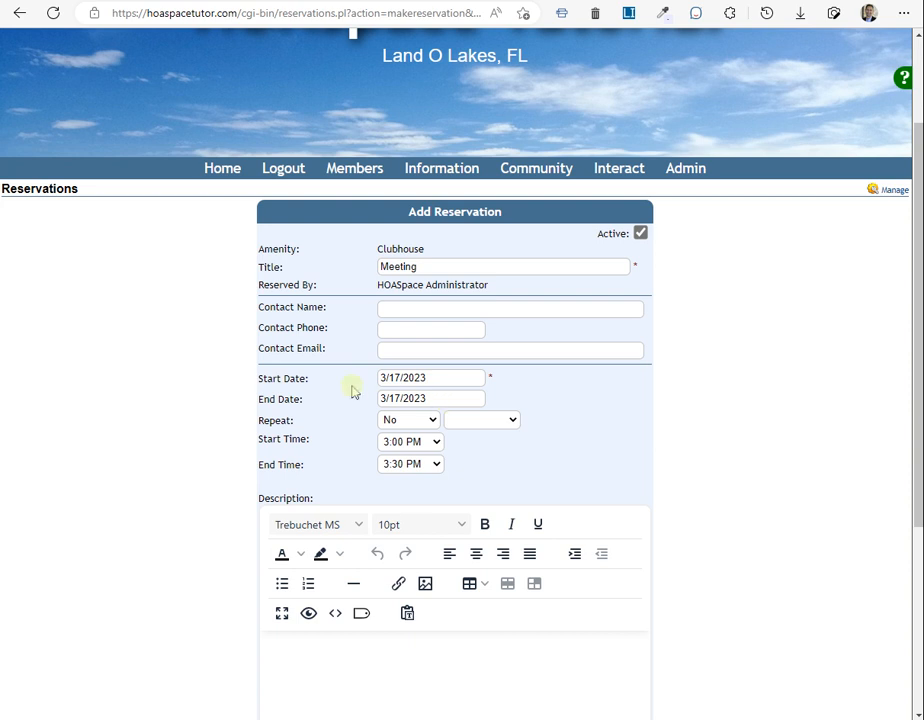
- Try repeating the reservation weekly on Monday and on the second Monday, and reset the repeat to No with a blank weekday
{"action": "left_click", "coordinate": [421, 427]}
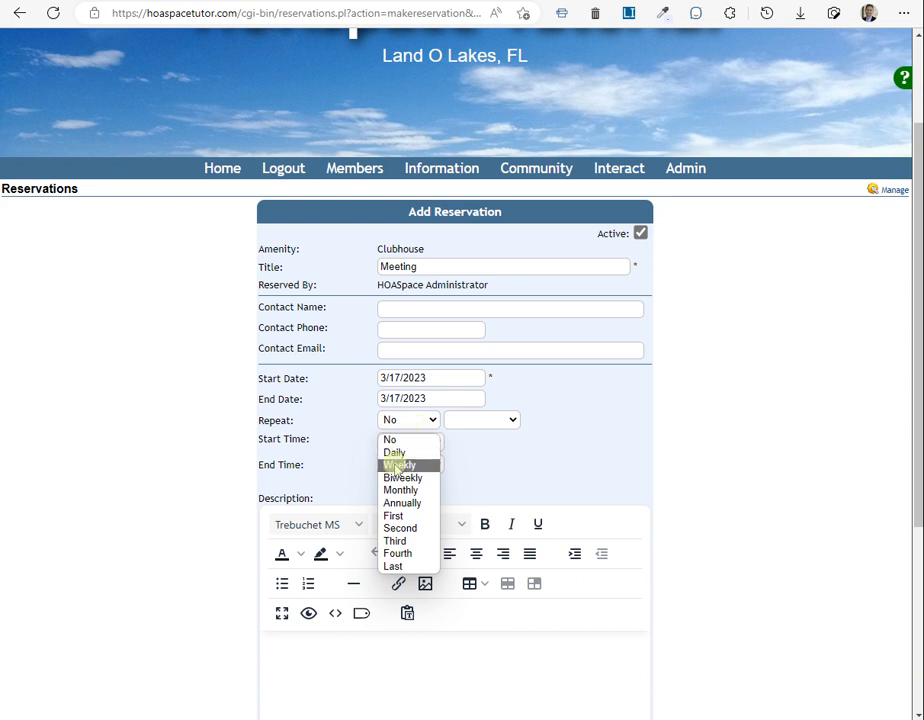
{"action": "left_click", "coordinate": [399, 465]}
{"action": "left_click", "coordinate": [478, 424]}
{"action": "left_click", "coordinate": [469, 464]}
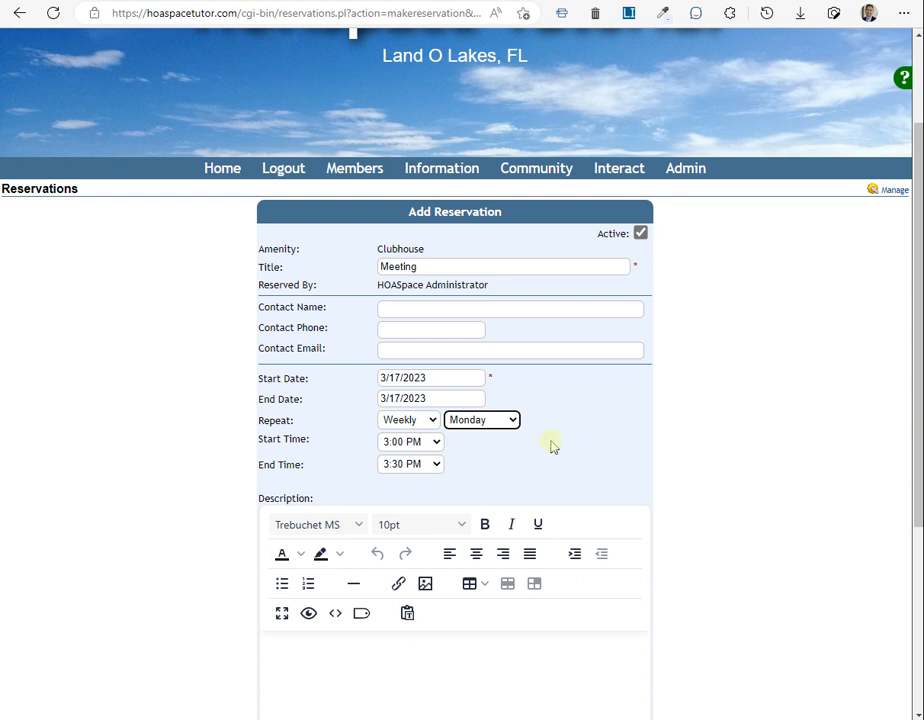
{"action": "left_click", "coordinate": [419, 424]}
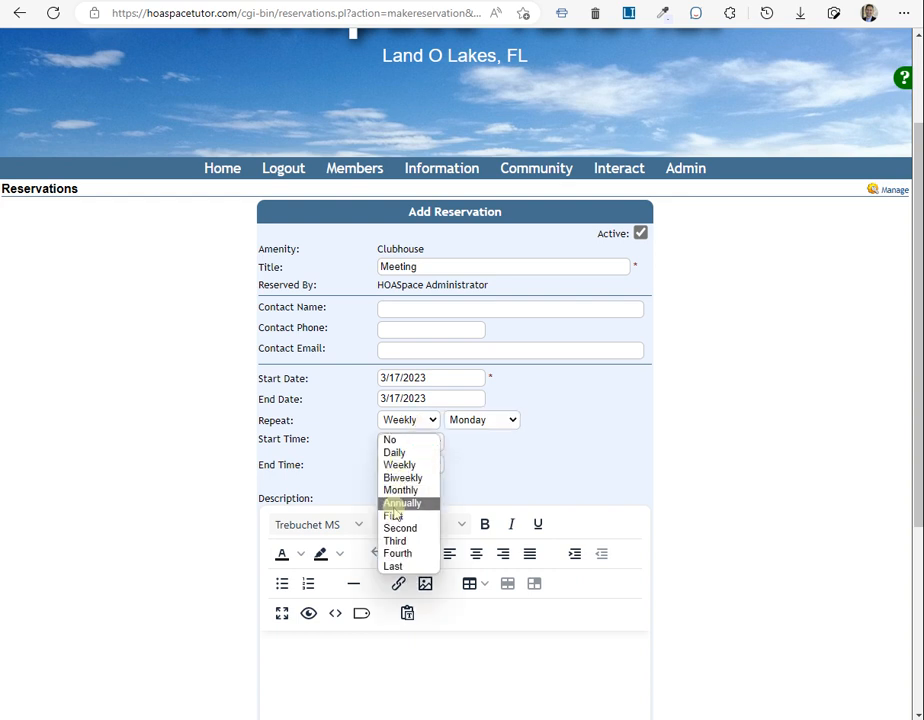
{"action": "left_click", "coordinate": [401, 530]}
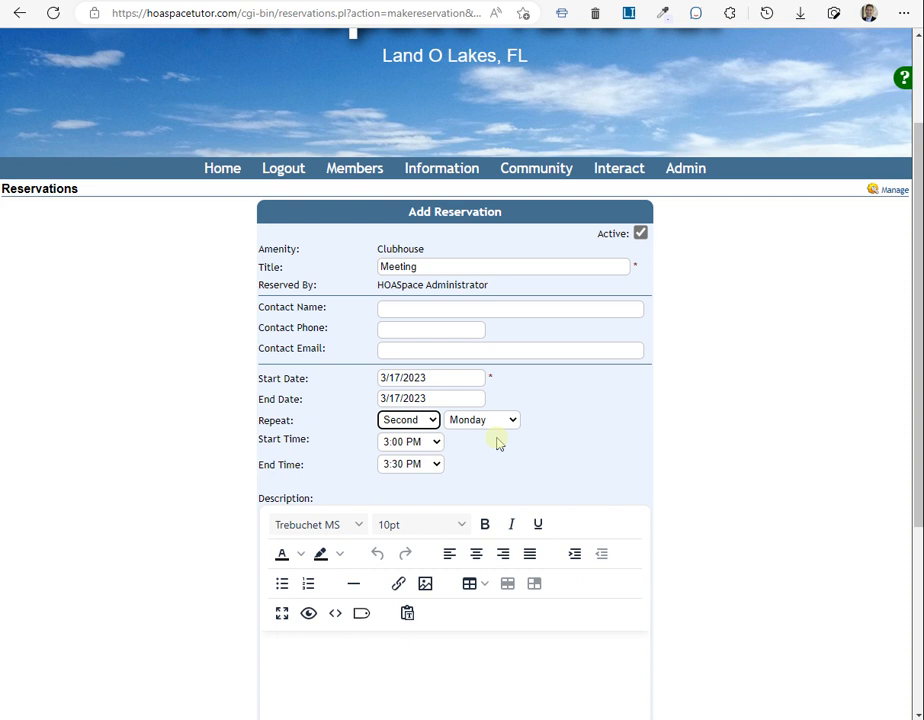
{"action": "left_click", "coordinate": [410, 420]}
{"action": "left_click", "coordinate": [400, 441]}
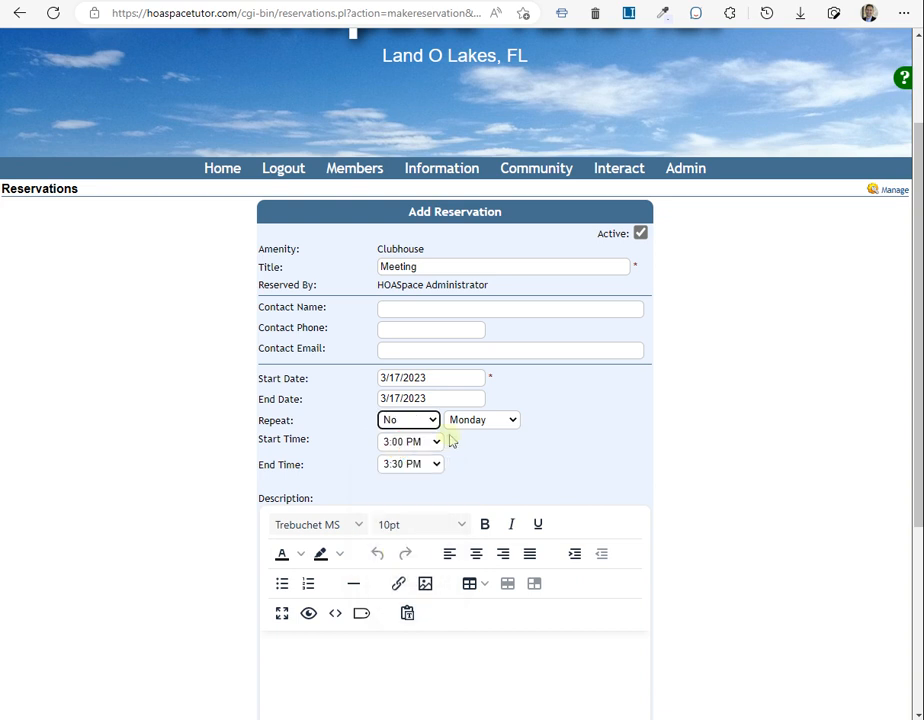
{"action": "left_click", "coordinate": [483, 421]}
{"action": "left_click", "coordinate": [462, 428]}
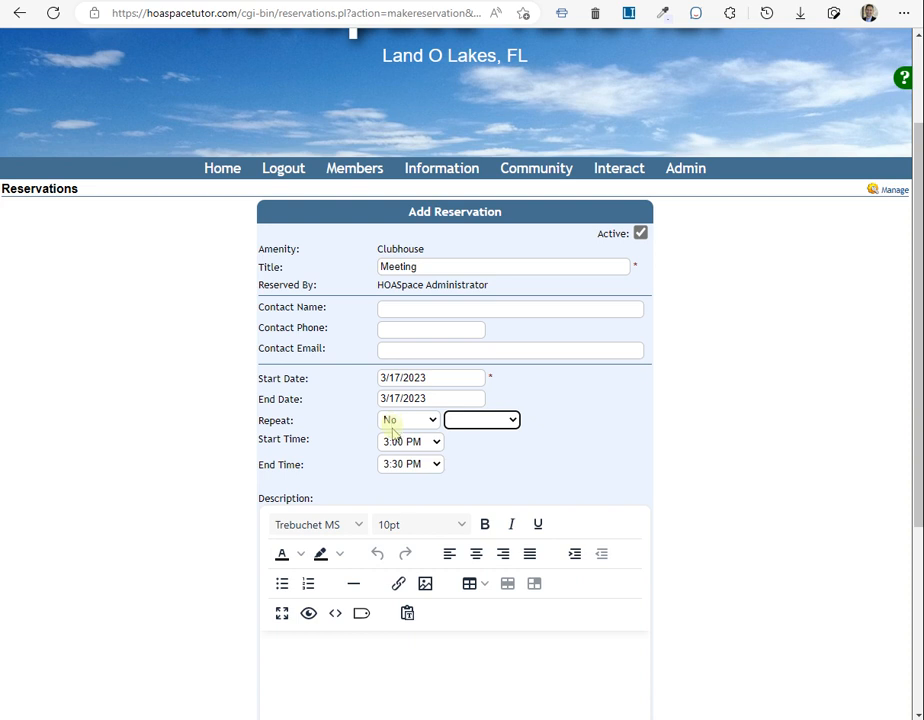
- Set the Meeting reservation's end time to 4:00 PM
{"action": "left_click", "coordinate": [404, 462]}
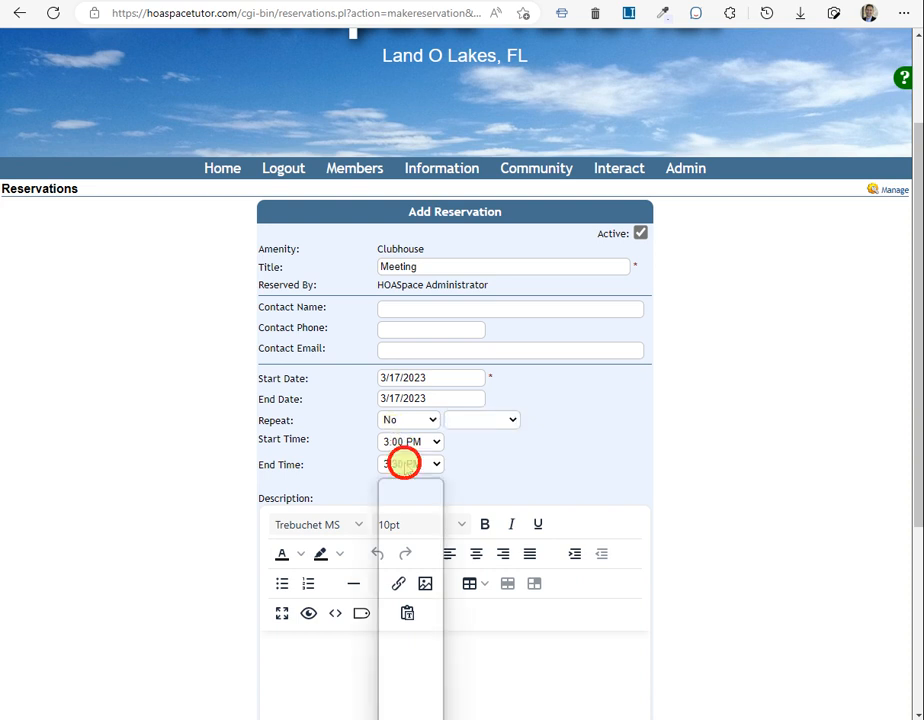
{"action": "left_click", "coordinate": [390, 673]}
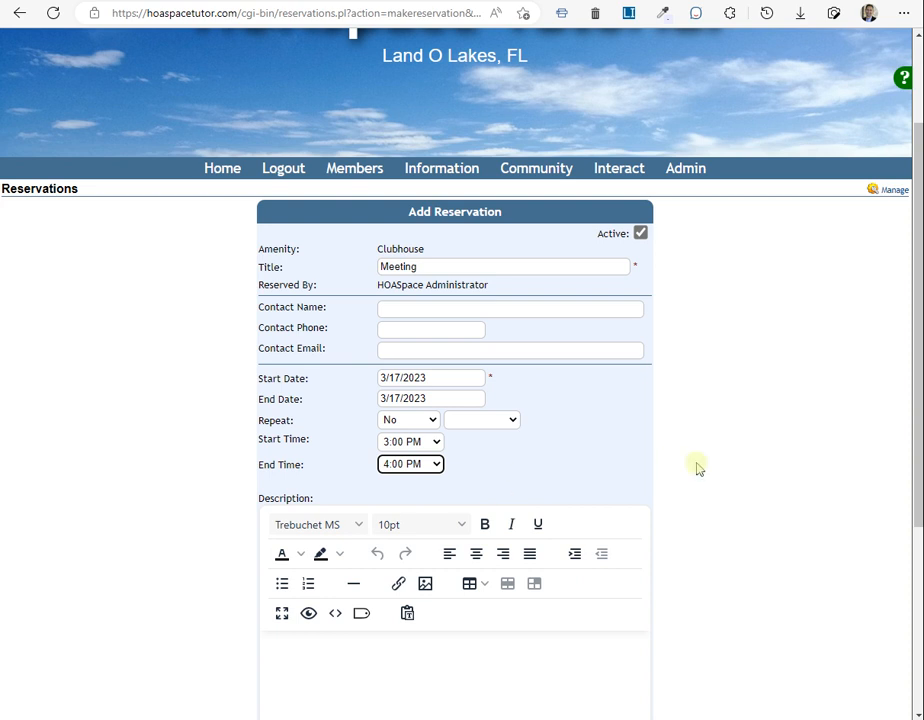
- Enter "Meeting from 3pm to 4pm" as the description of the Clubhouse reservation
{"action": "scroll", "coordinate": [670, 464], "scroll_direction": "down", "scroll_amount": 1}
{"action": "left_click", "coordinate": [294, 558]}
{"action": "type", "text": "M ee"}
{"action": "key", "text": "BackSpace"}
{"action": "key", "text": "BackSpace"}
{"action": "key", "text": "BackSpace"}
{"action": "type", "text": "eeting from "}
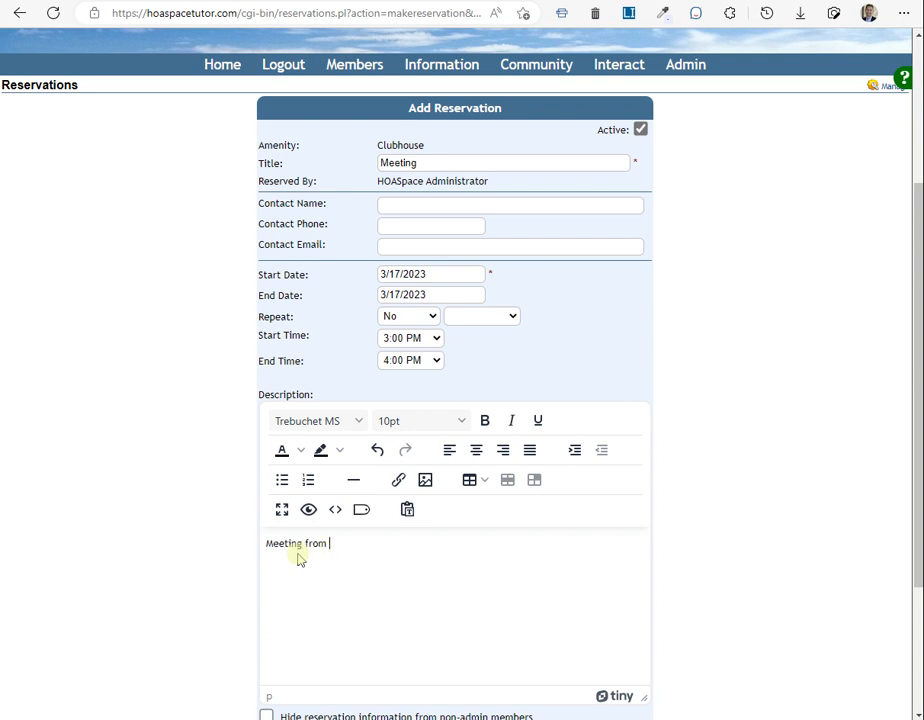
{"action": "type", "text": "3pm to 4pm"}
{"action": "scroll", "coordinate": [745, 454], "scroll_direction": "down", "scroll_amount": 2}
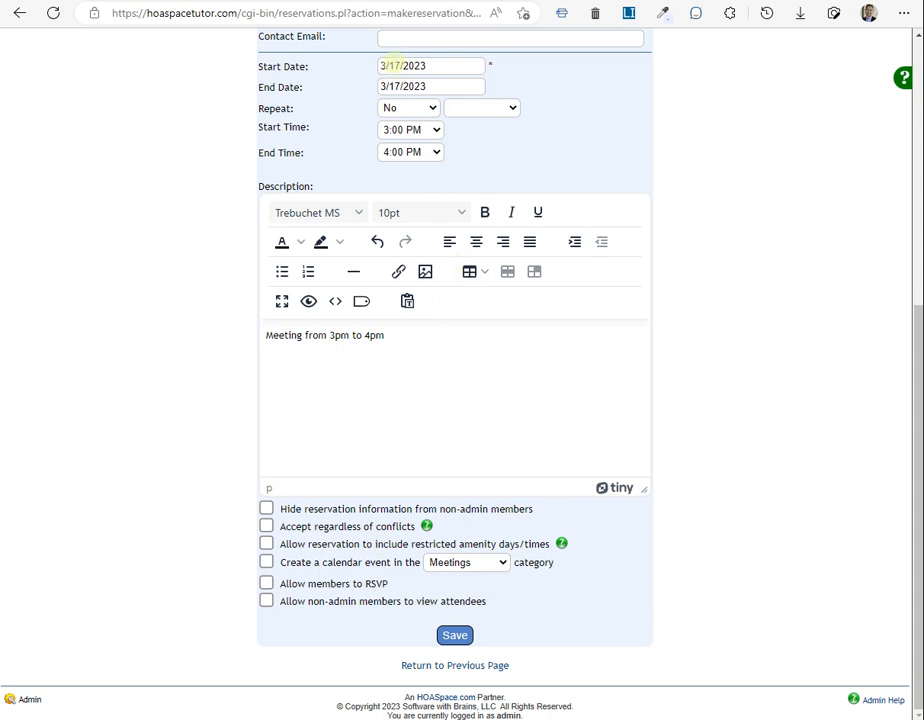
- Review the calendar event category choices, keep Meetings, and save the Clubhouse reservation
{"action": "left_click", "coordinate": [390, 65]}
{"action": "left_click", "coordinate": [565, 104]}
{"action": "left_click", "coordinate": [491, 566]}
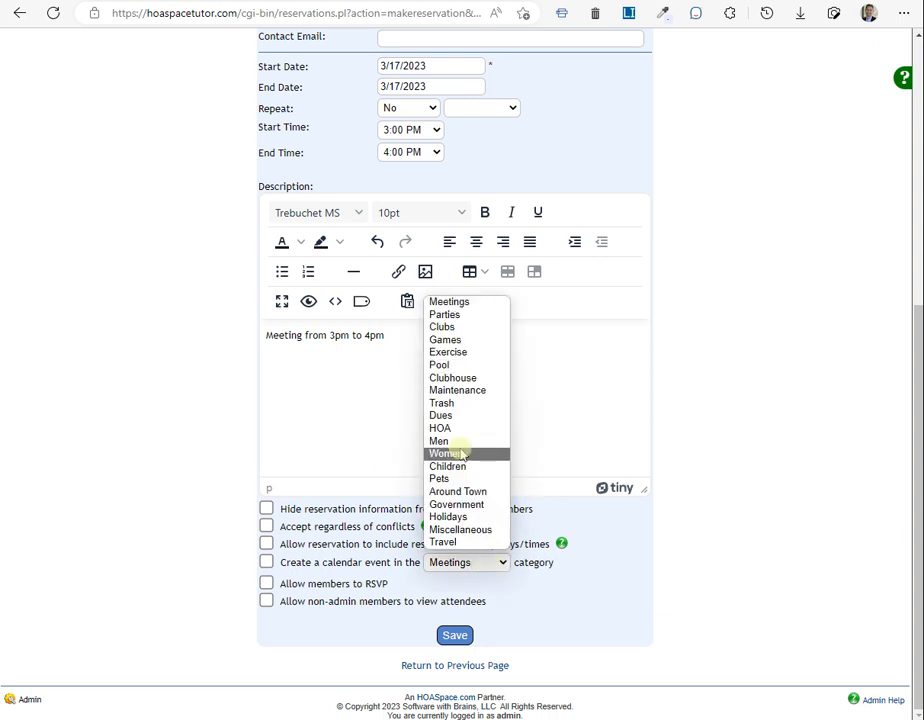
{"action": "left_click", "coordinate": [800, 437]}
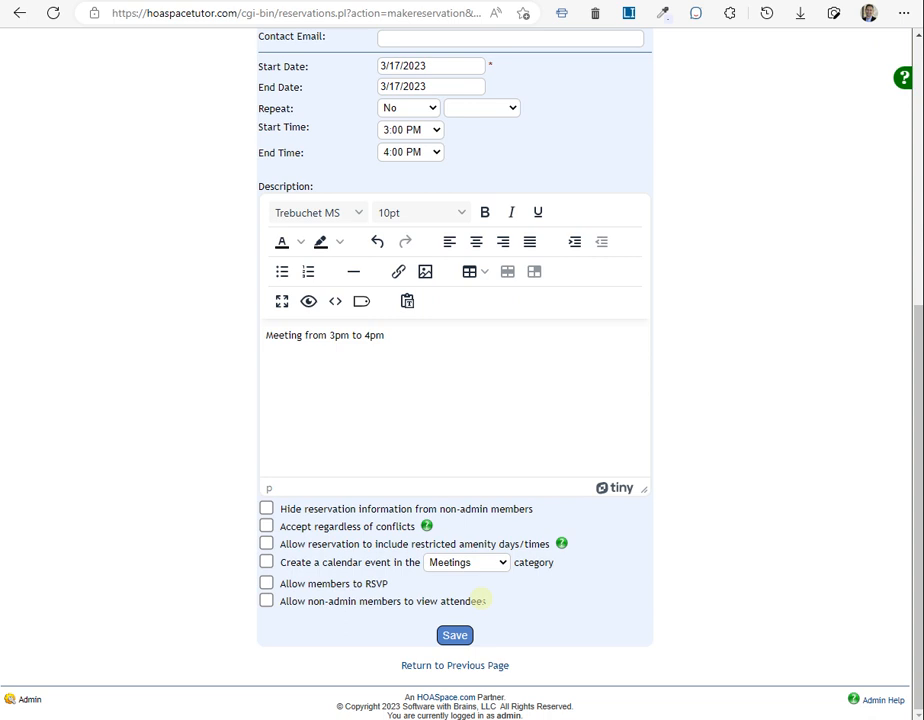
{"action": "scroll", "coordinate": [590, 557], "scroll_direction": "up", "scroll_amount": 2}
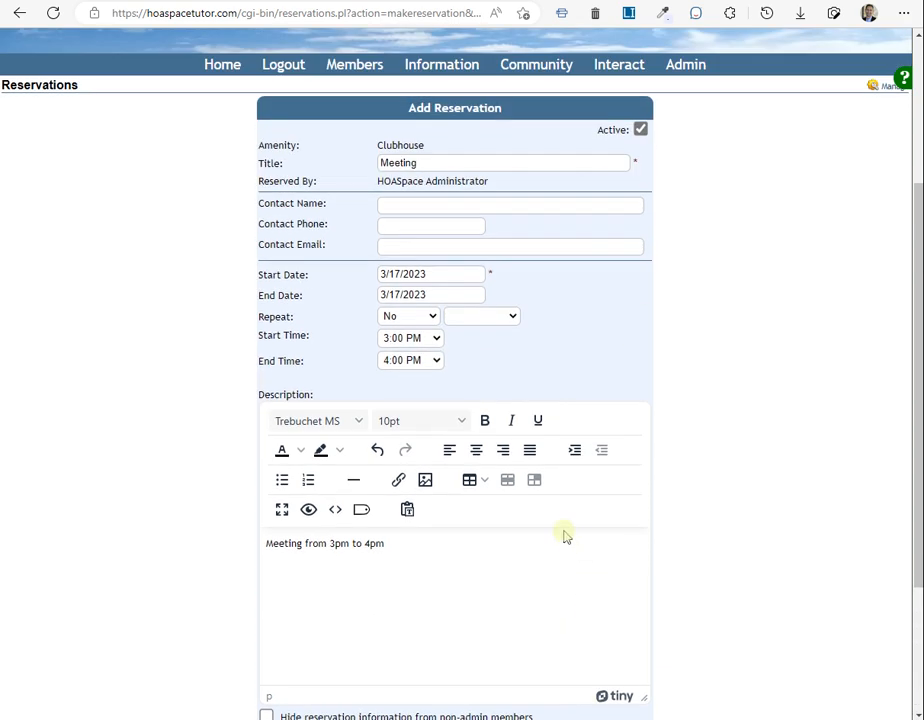
{"action": "scroll", "coordinate": [540, 510], "scroll_direction": "down", "scroll_amount": 1}
{"action": "scroll", "coordinate": [510, 488], "scroll_direction": "down", "scroll_amount": 2}
{"action": "left_click", "coordinate": [457, 637]}
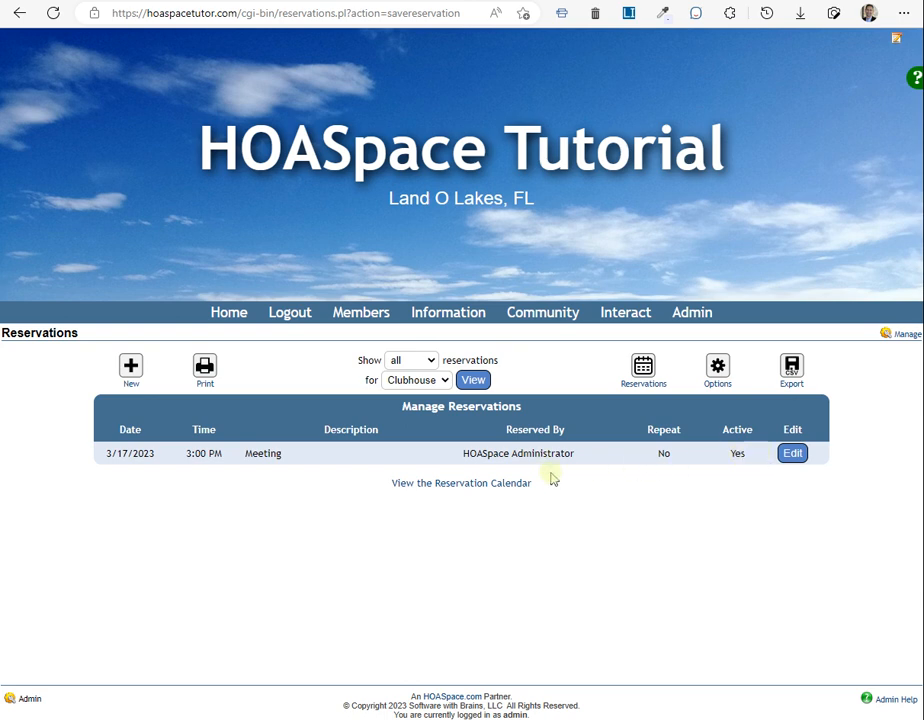
- View the Meeting reservation's details from its 3/17 slot in the Clubhouse calendar, and return to the Reservations page
{"action": "left_click", "coordinate": [650, 366]}
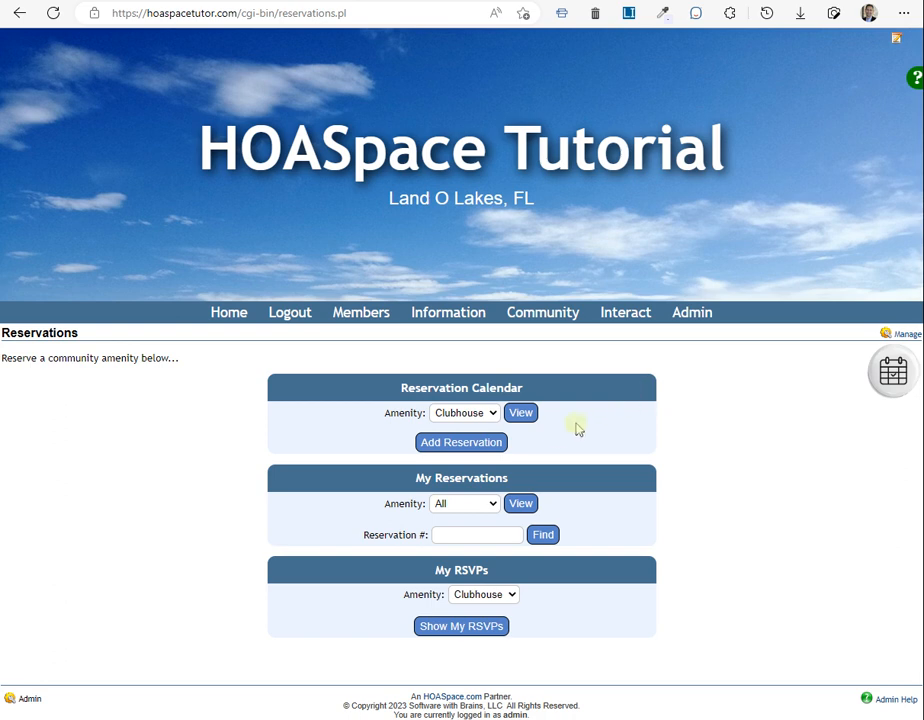
{"action": "left_click", "coordinate": [524, 415]}
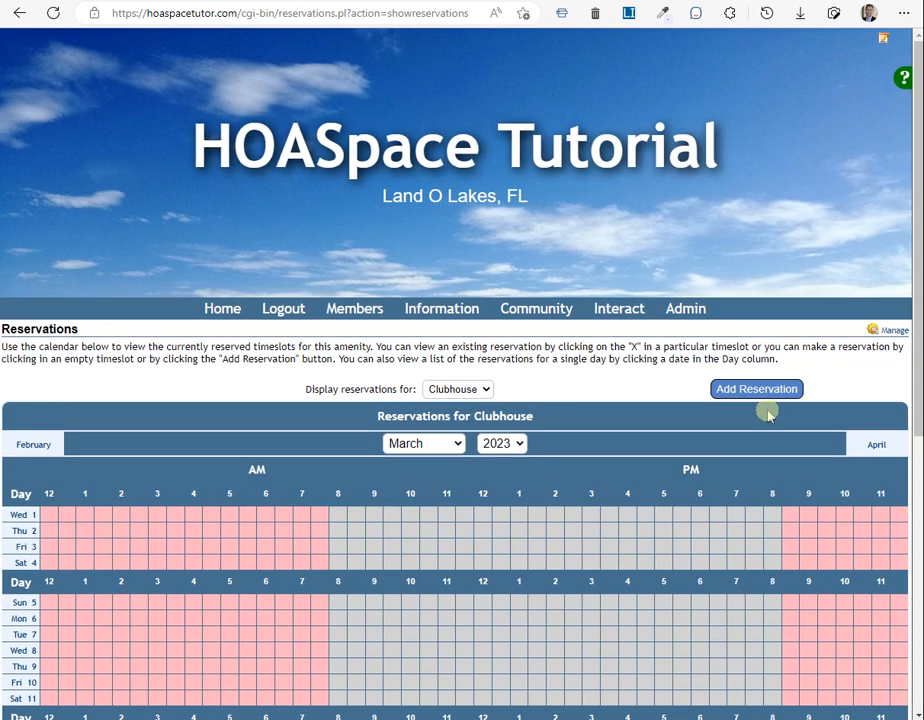
{"action": "scroll", "coordinate": [765, 412], "scroll_direction": "down", "scroll_amount": 4}
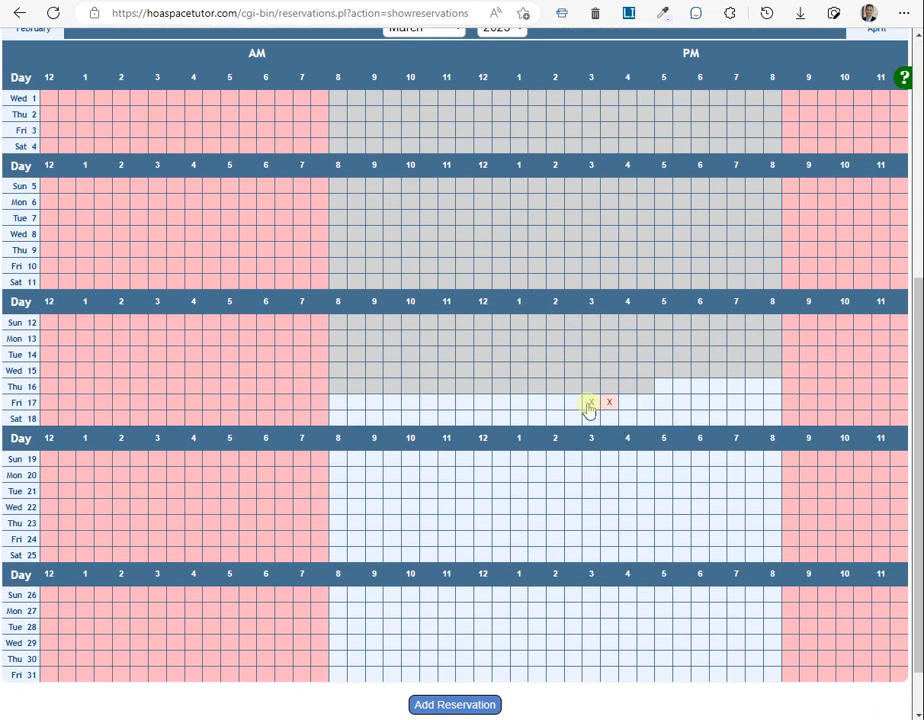
{"action": "mouse_move", "coordinate": [588, 406]}
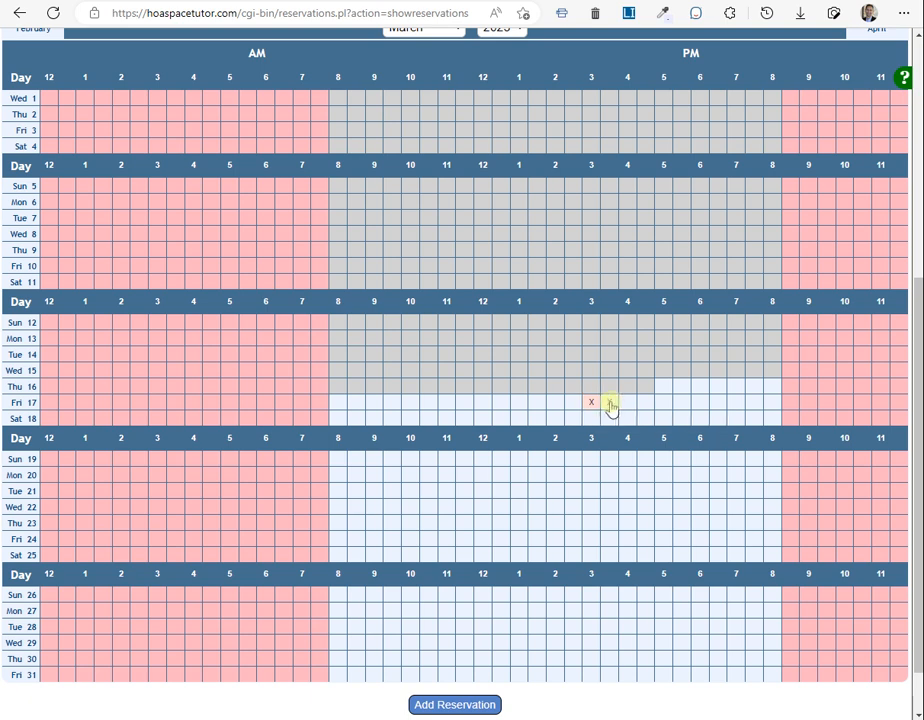
{"action": "left_click", "coordinate": [591, 406]}
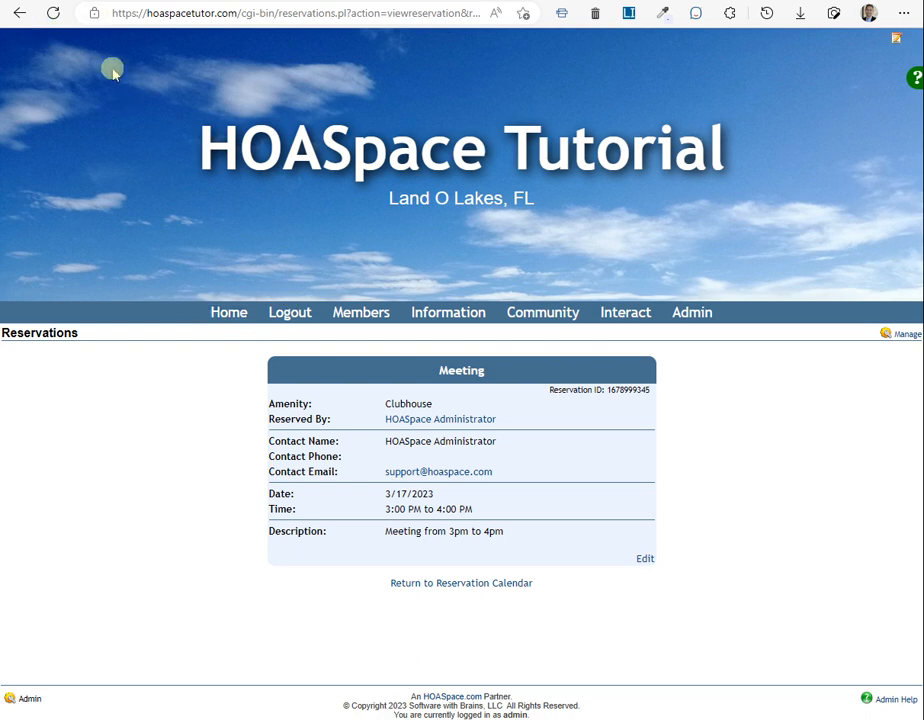
{"action": "left_click", "coordinate": [19, 13]}
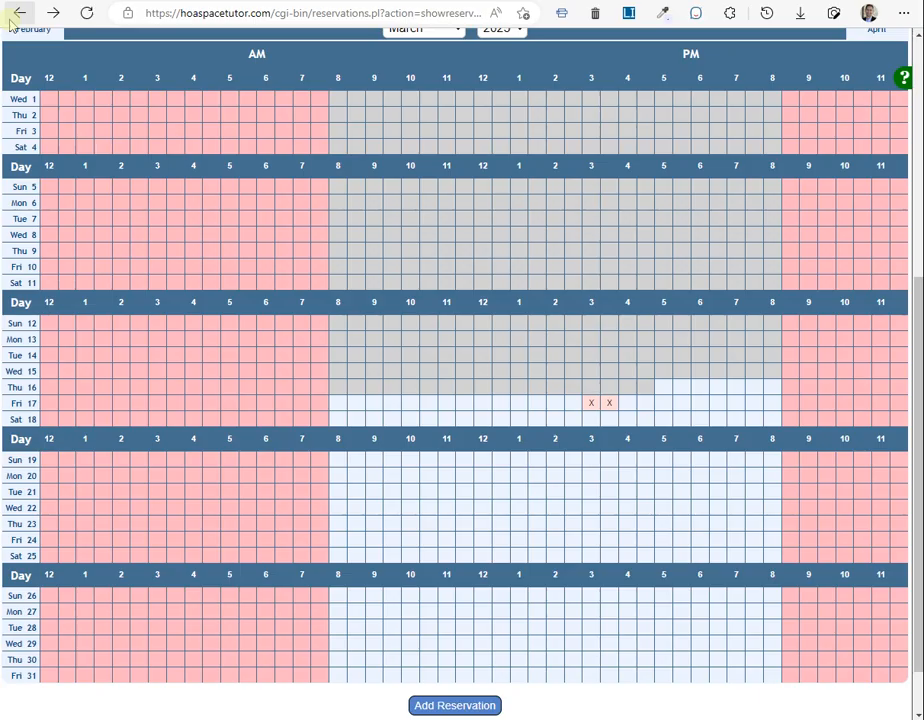
{"action": "left_click", "coordinate": [14, 16]}
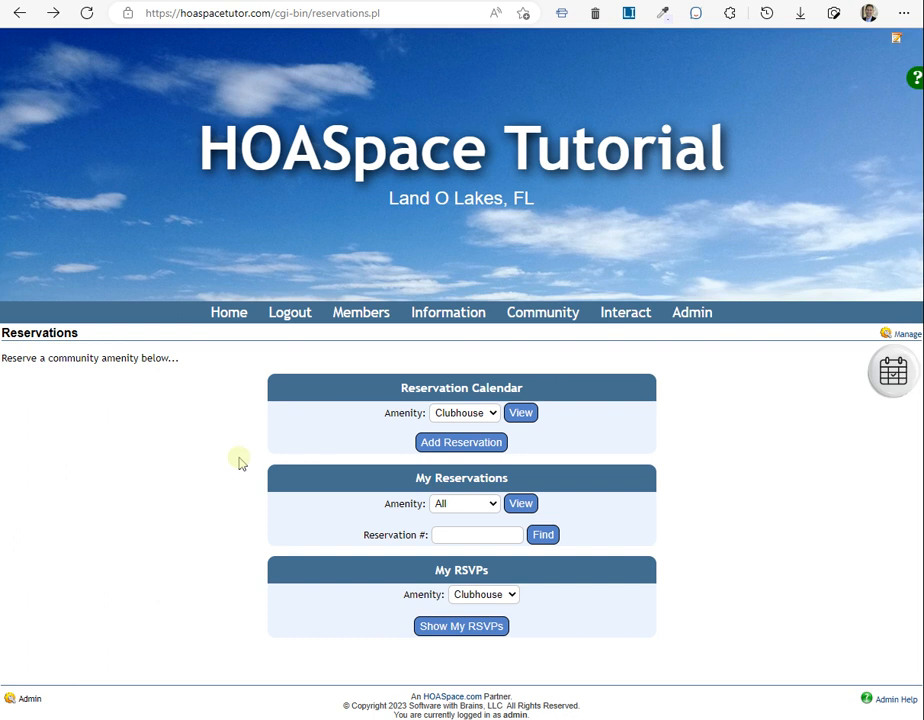
- View your own reservations for all amenities, return, and choose Clubhouse as the amenity under My Reservations
{"action": "left_click", "coordinate": [520, 502]}
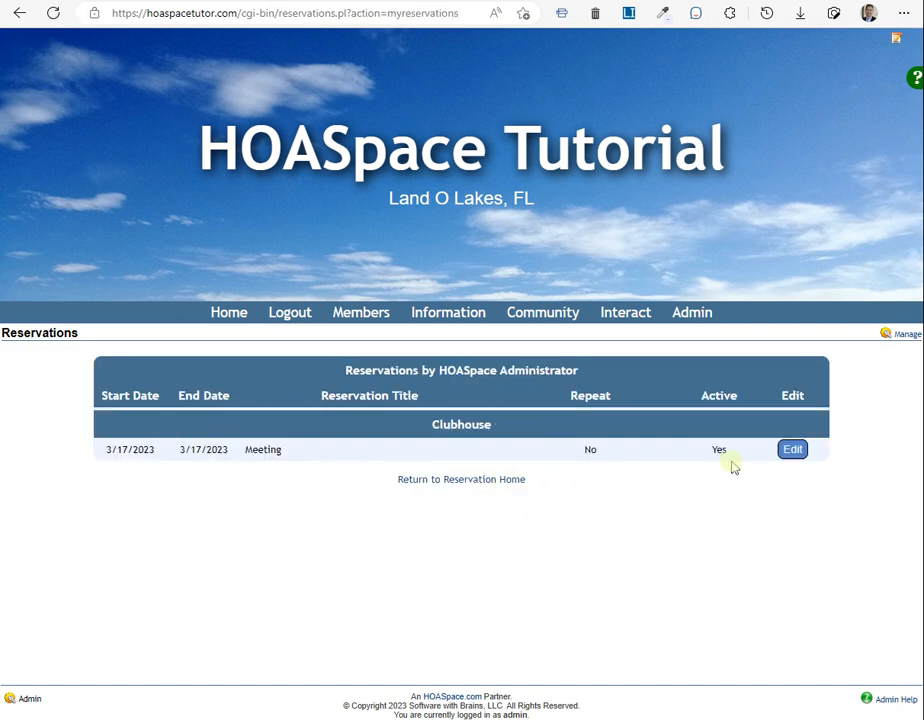
{"action": "left_click", "coordinate": [19, 13]}
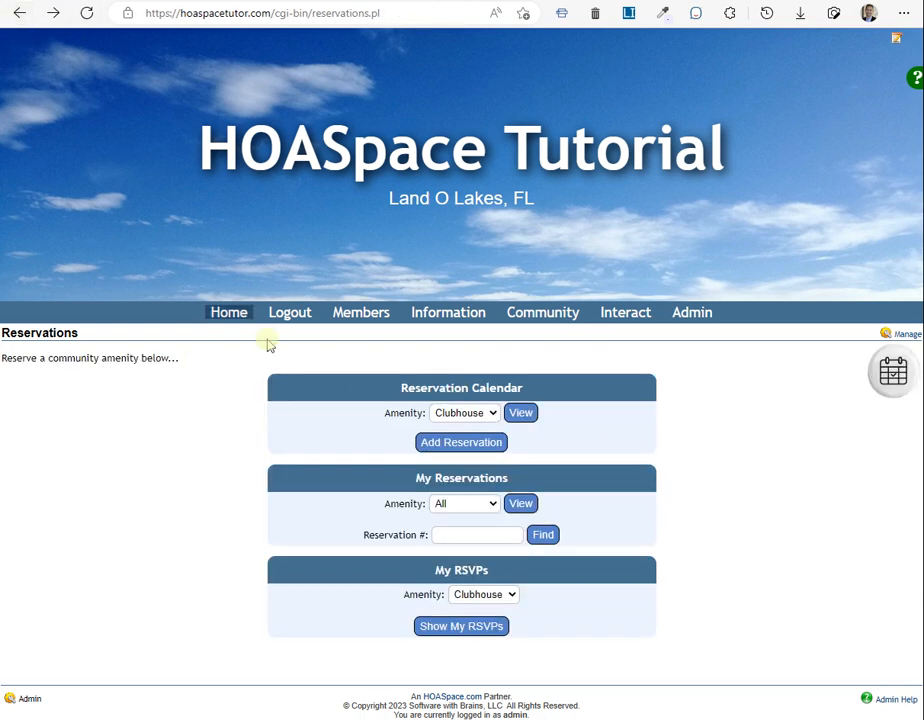
{"action": "left_click", "coordinate": [486, 508]}
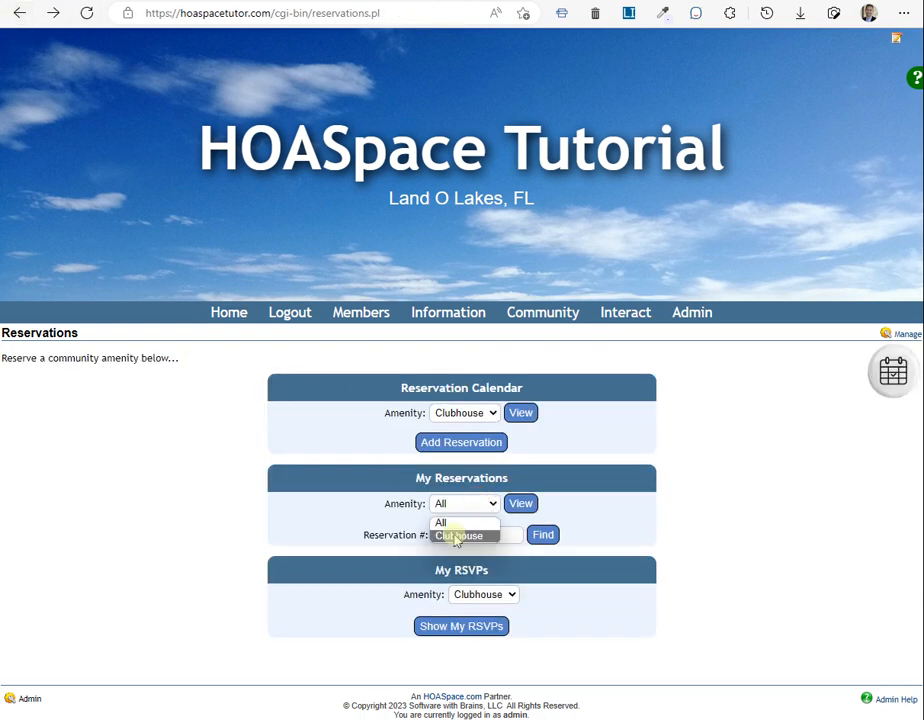
{"action": "left_click", "coordinate": [454, 534]}
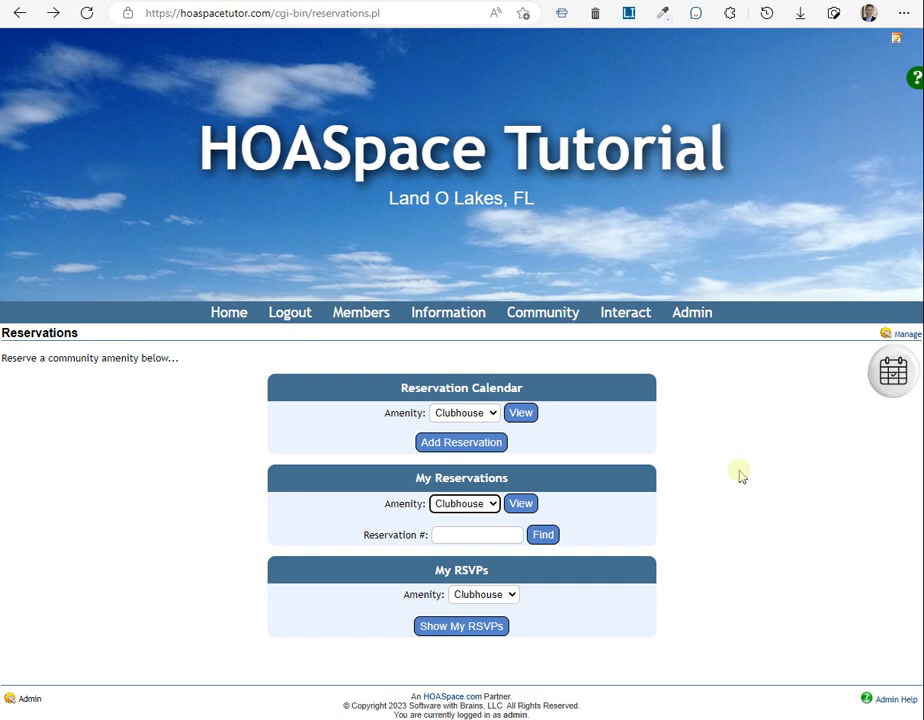
- Check the option allowing reservations in the Clubhouse amenity's edit form, and return to the Amenities page without saving
{"action": "mouse_move", "coordinate": [444, 309]}
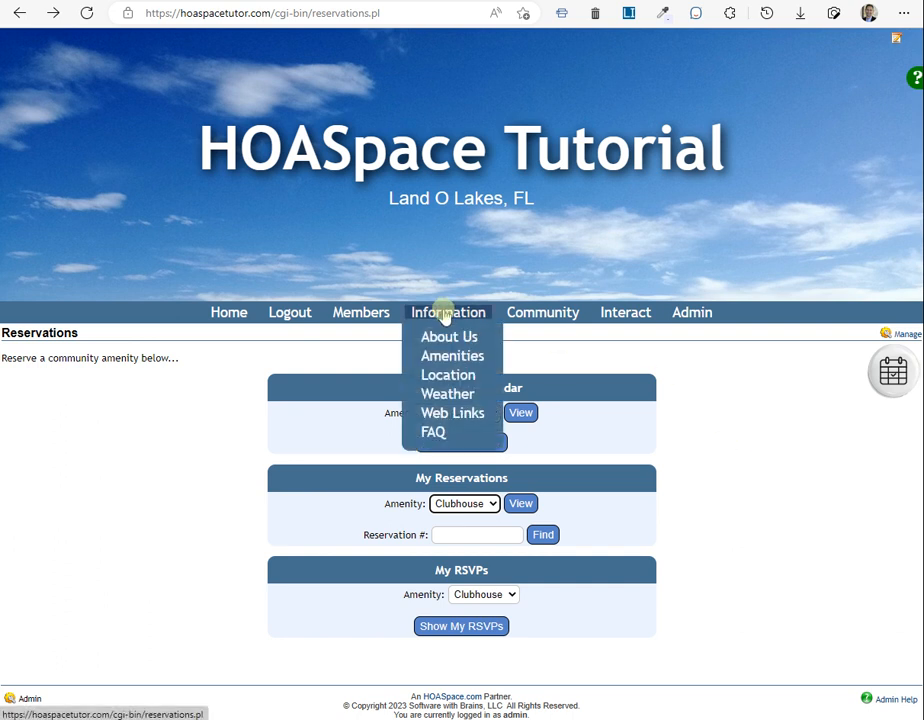
{"action": "left_click", "coordinate": [441, 355]}
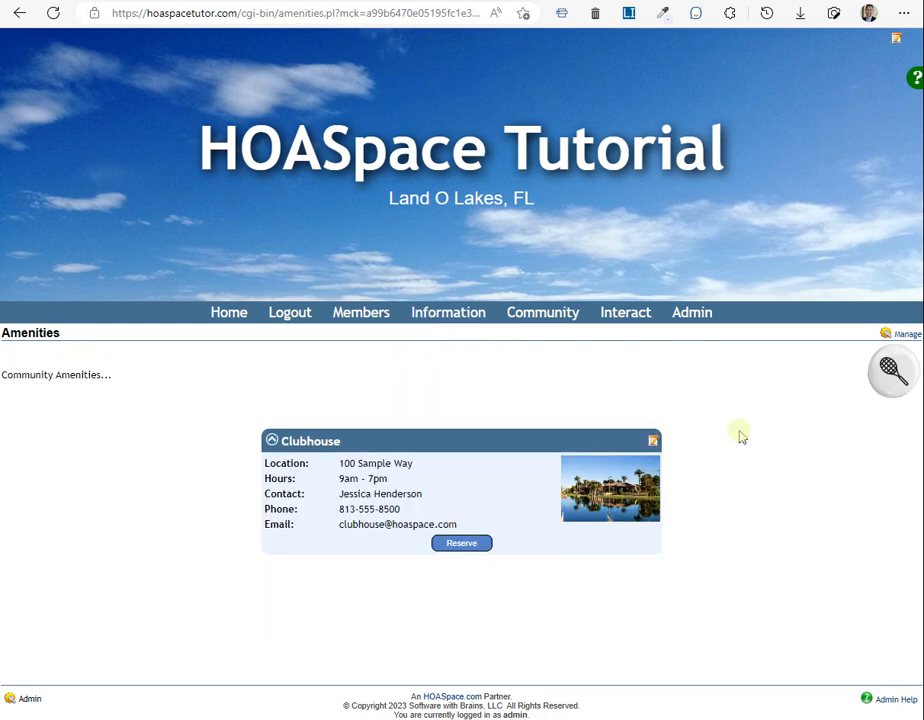
{"action": "left_click", "coordinate": [653, 440]}
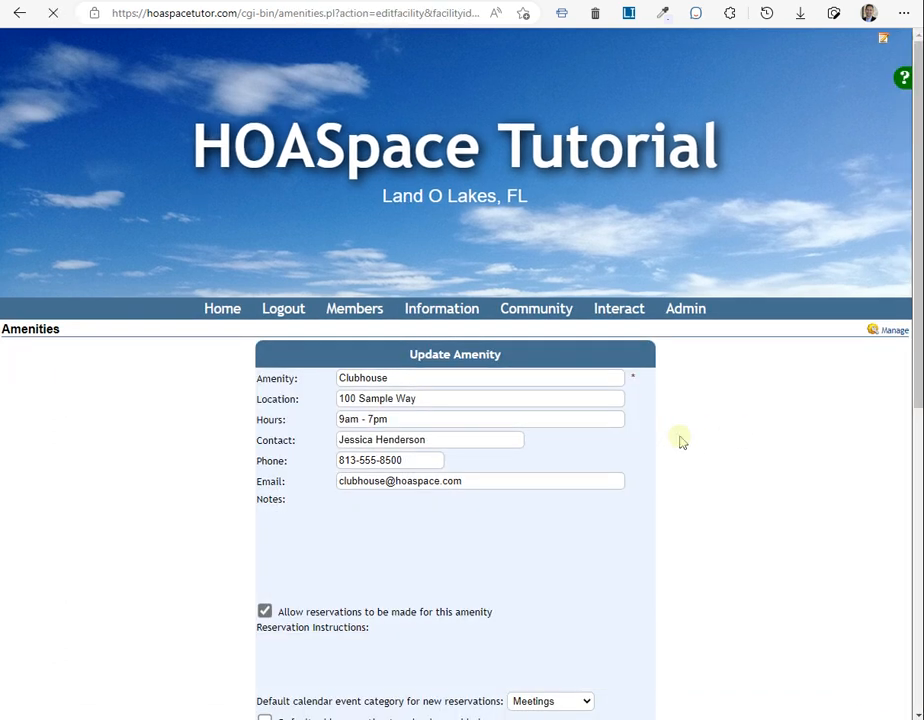
{"action": "scroll", "coordinate": [500, 480], "scroll_direction": "down", "scroll_amount": 5}
{"action": "left_click", "coordinate": [266, 316]}
{"action": "left_click_drag", "start_coordinate": [272, 318], "coordinate": [507, 324]}
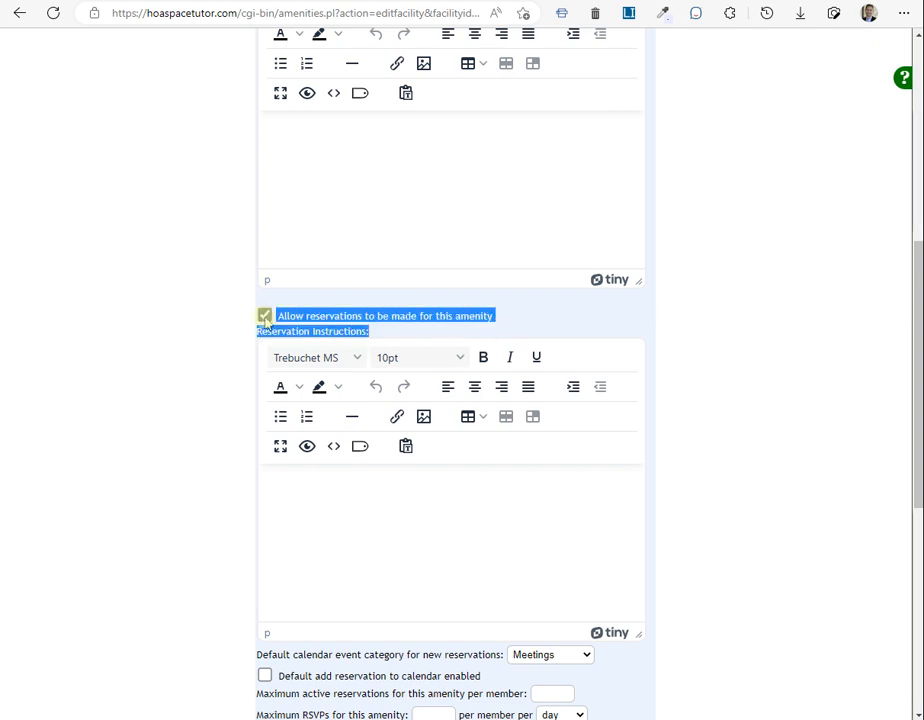
{"action": "left_click", "coordinate": [500, 294]}
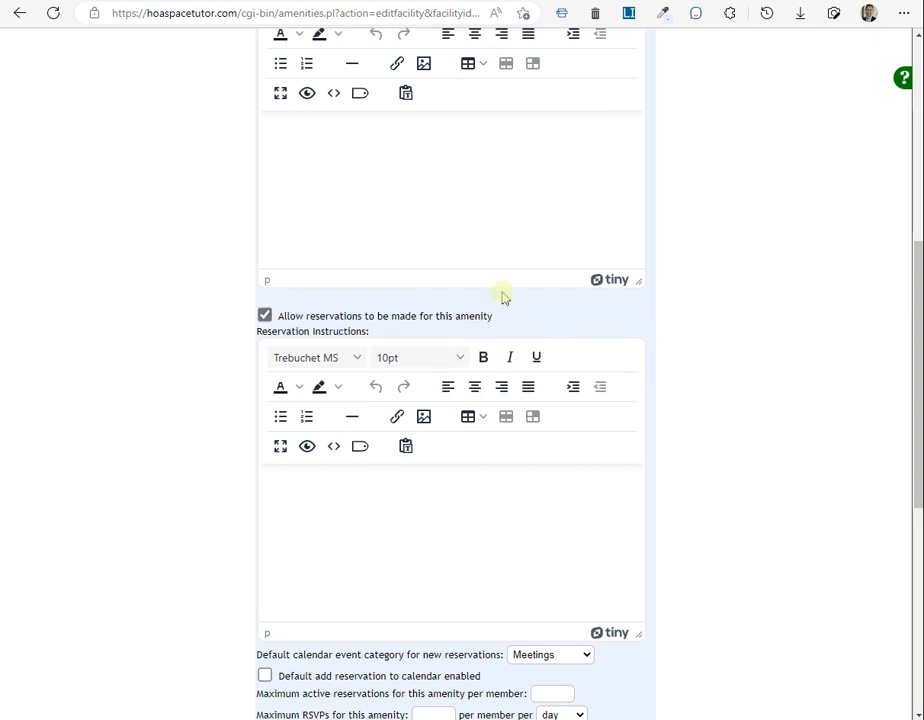
{"action": "left_click", "coordinate": [19, 14]}
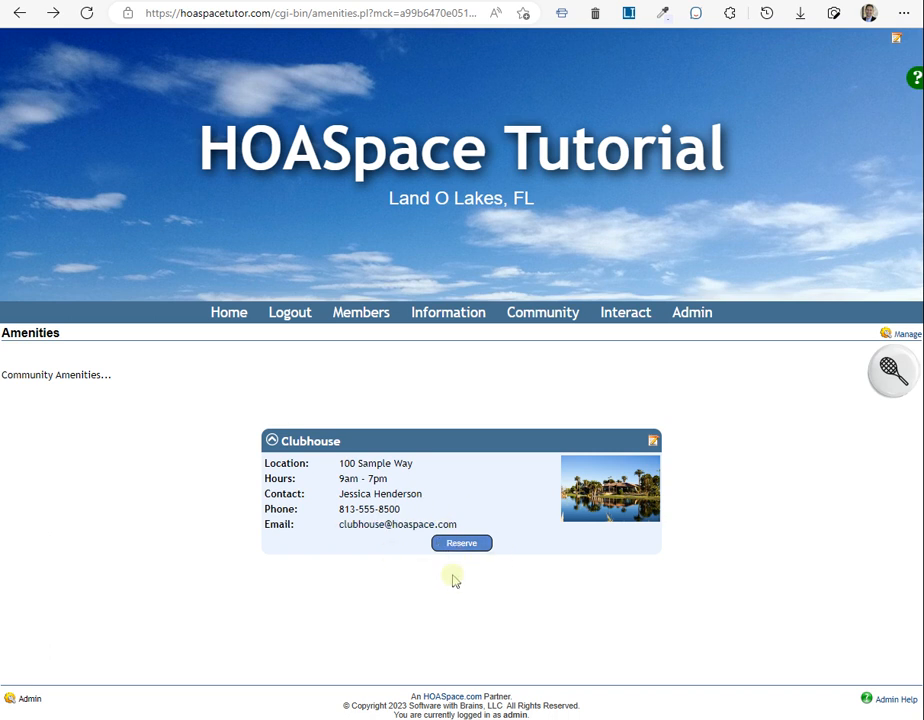
- Follow the Clubhouse amenity's Reserve option to its March 2023 reservation calendar, look it over, and return to the Amenities page
{"action": "mouse_move", "coordinate": [392, 527]}
{"action": "left_mouse_down"}
{"action": "mouse_move", "coordinate": [379, 530]}
{"action": "mouse_move", "coordinate": [512, 560]}
{"action": "left_mouse_up"}
{"action": "mouse_move", "coordinate": [646, 318]}
{"action": "left_click", "coordinate": [462, 545]}
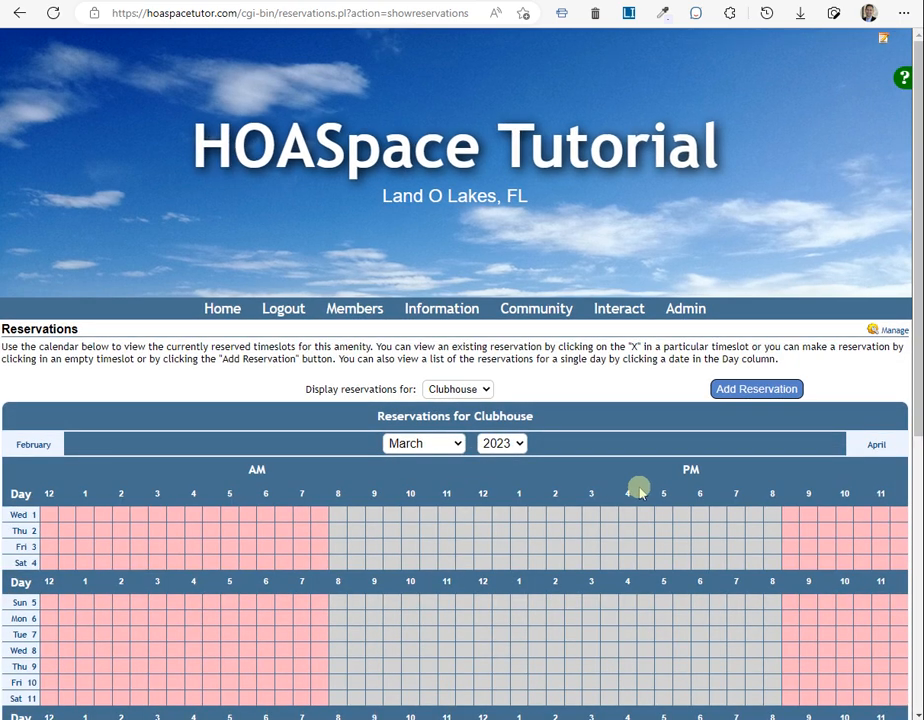
{"action": "scroll", "coordinate": [640, 492], "scroll_direction": "down", "scroll_amount": 3}
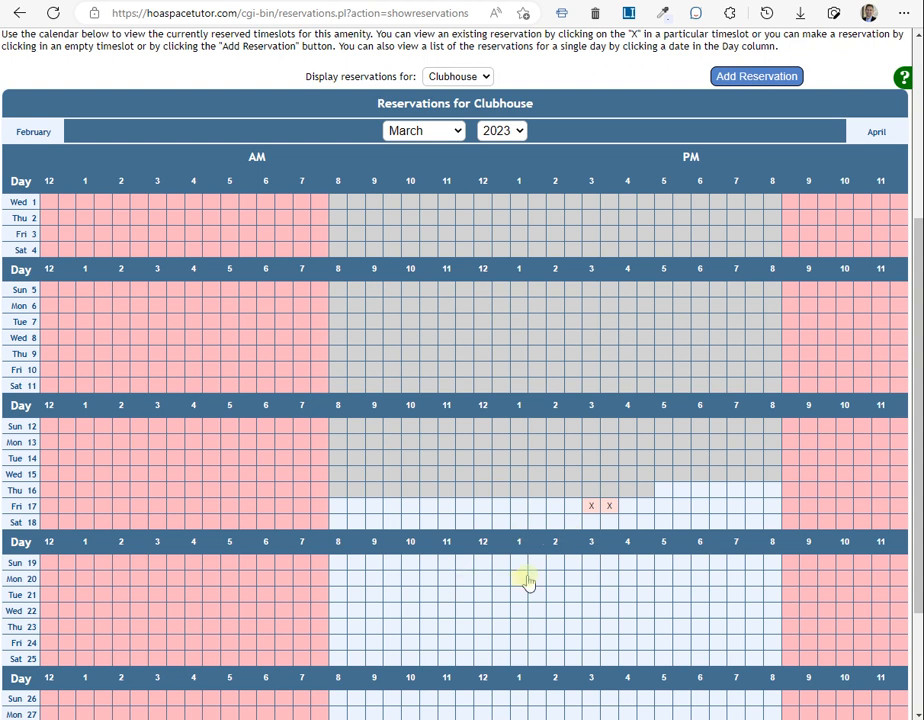
{"action": "left_click", "coordinate": [19, 13]}
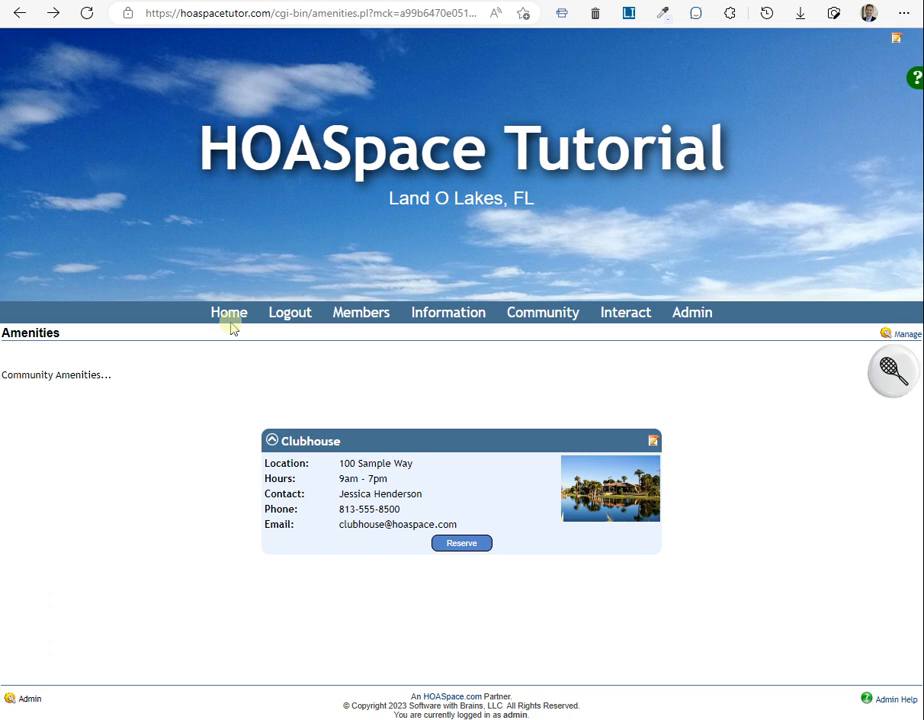